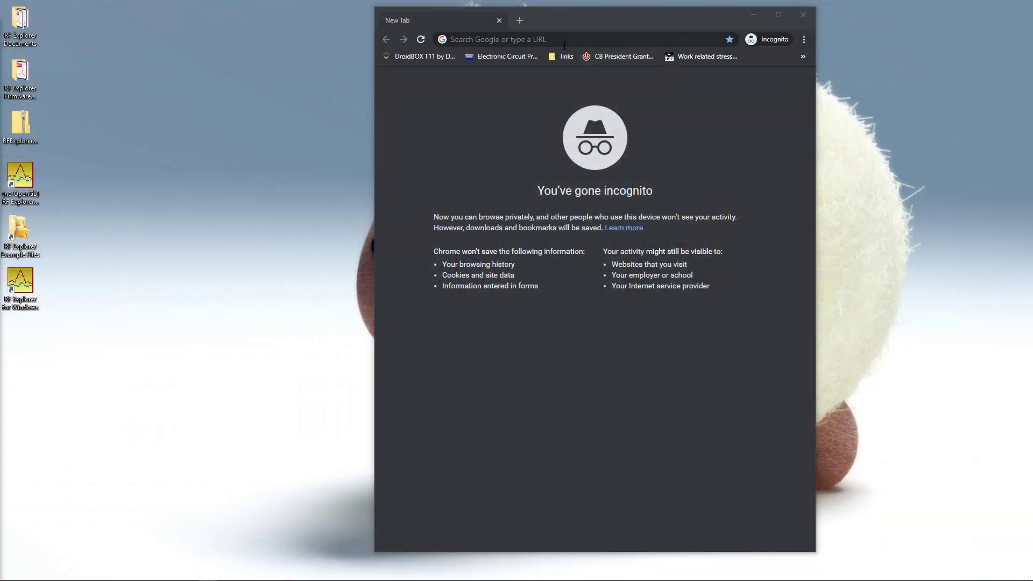
# Search for 'rfexplorer' and open the official RF Explorer home page.
pyautogui.click(565, 44)
pyautogui.write('r')
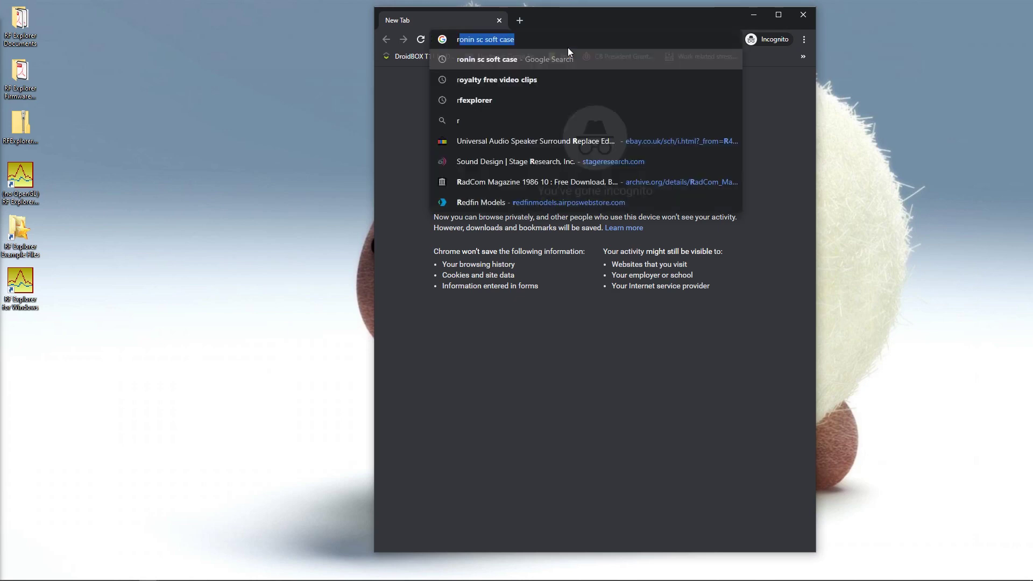
pyautogui.write('fexplorer')
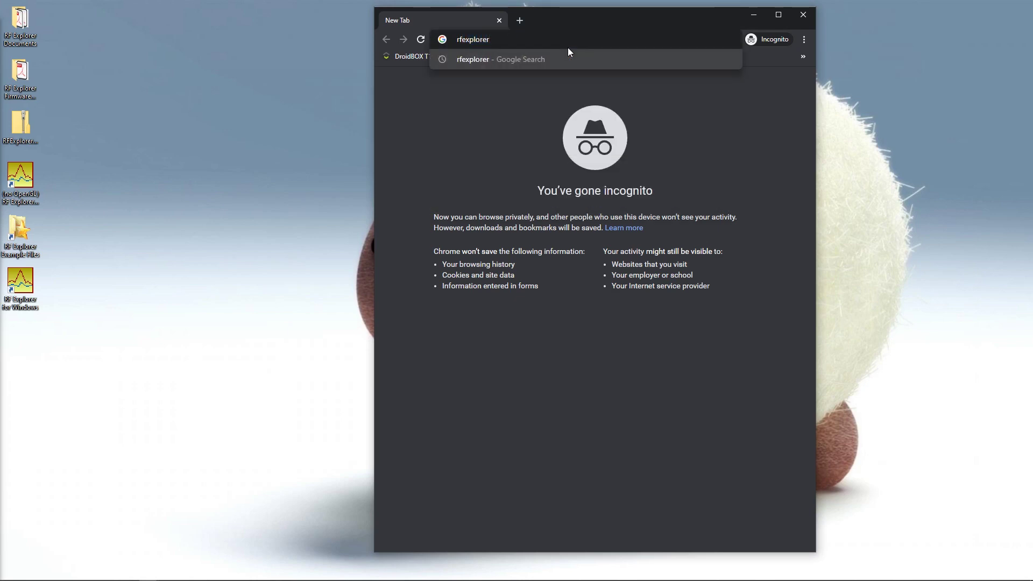
pyautogui.press('Return')
pyautogui.scroll(-1, 496, 365)
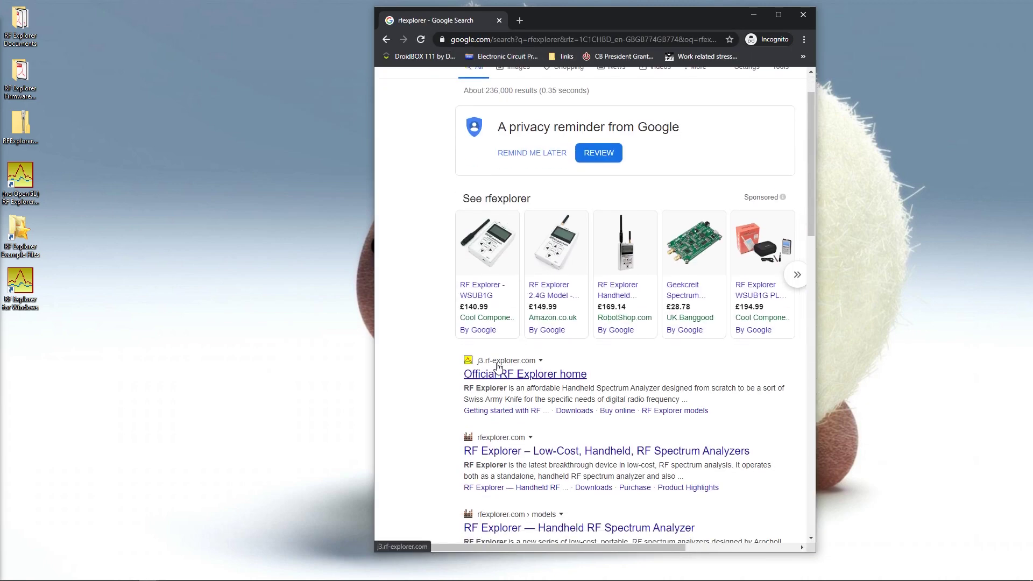
pyautogui.click(499, 372)
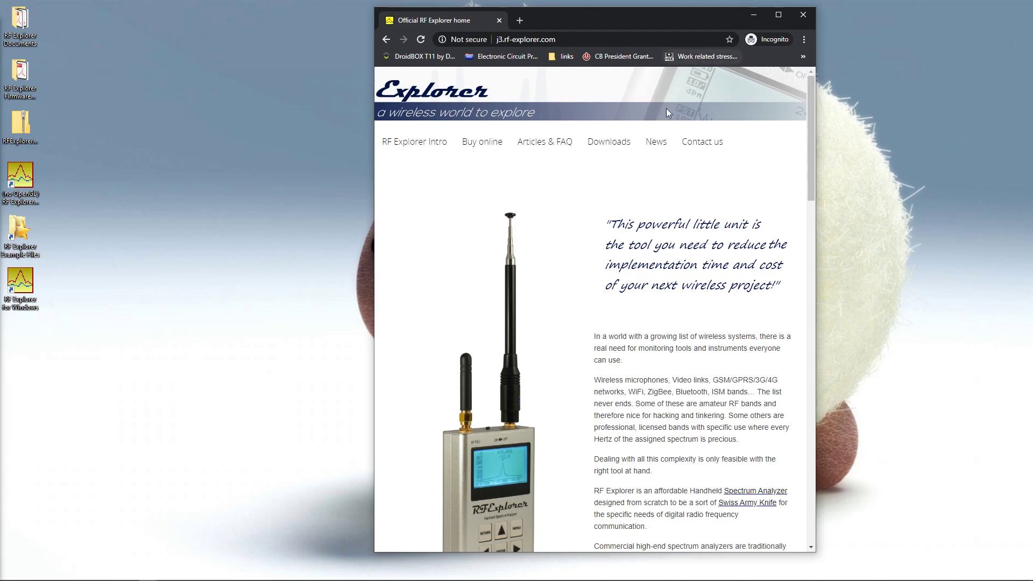
# Go to Downloads > Software for Windows, then minimize the browser.
pyautogui.click(598, 157)
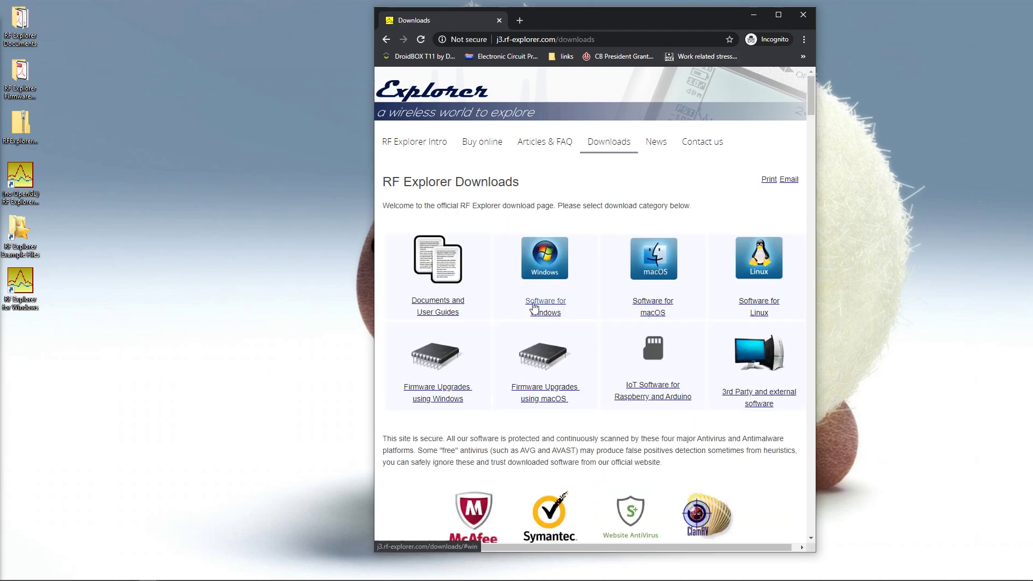
pyautogui.click(534, 305)
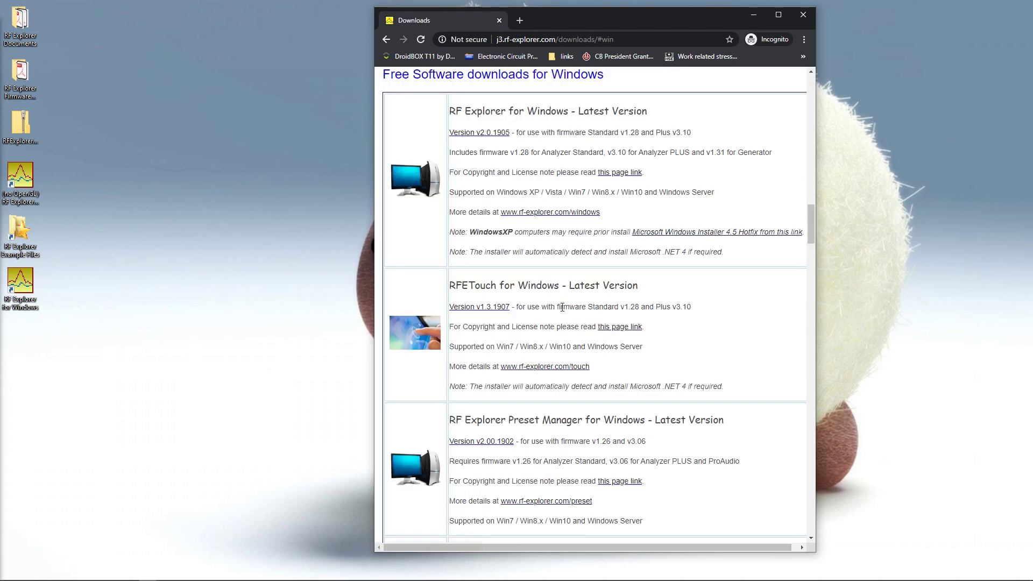
pyautogui.scroll(3, 478, 192)
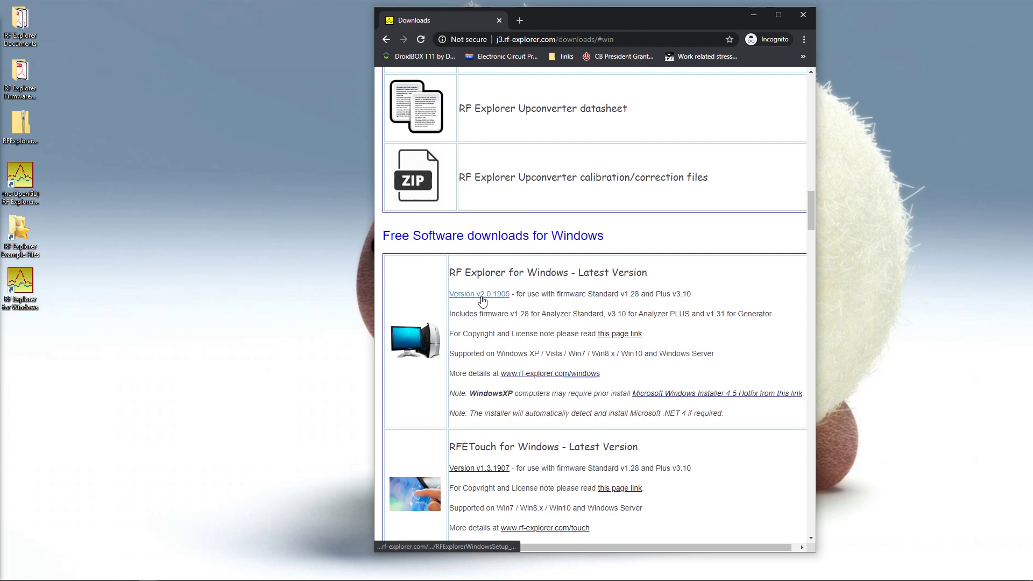
pyautogui.click(754, 16)
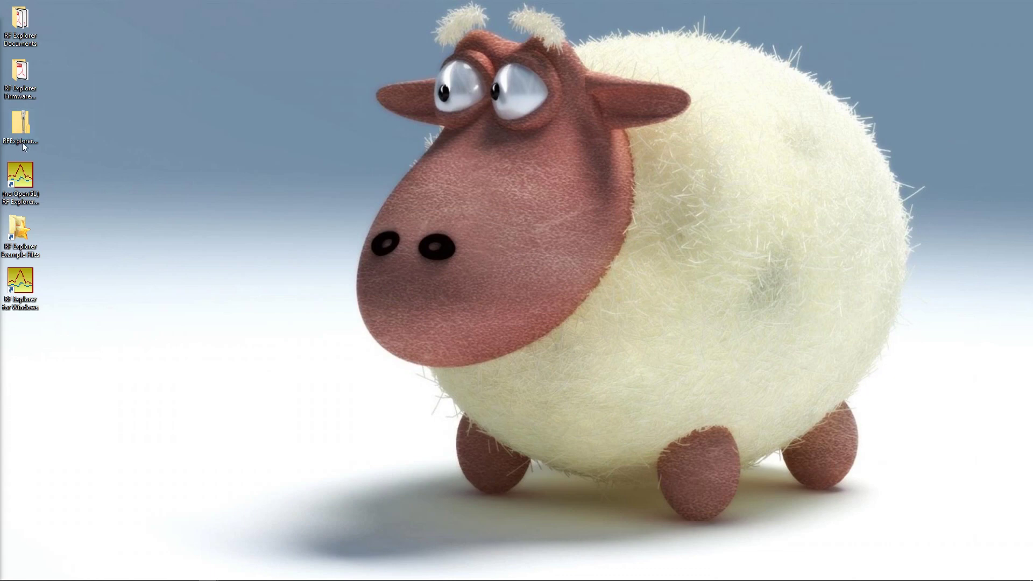
pyautogui.doubleClick(20, 128)
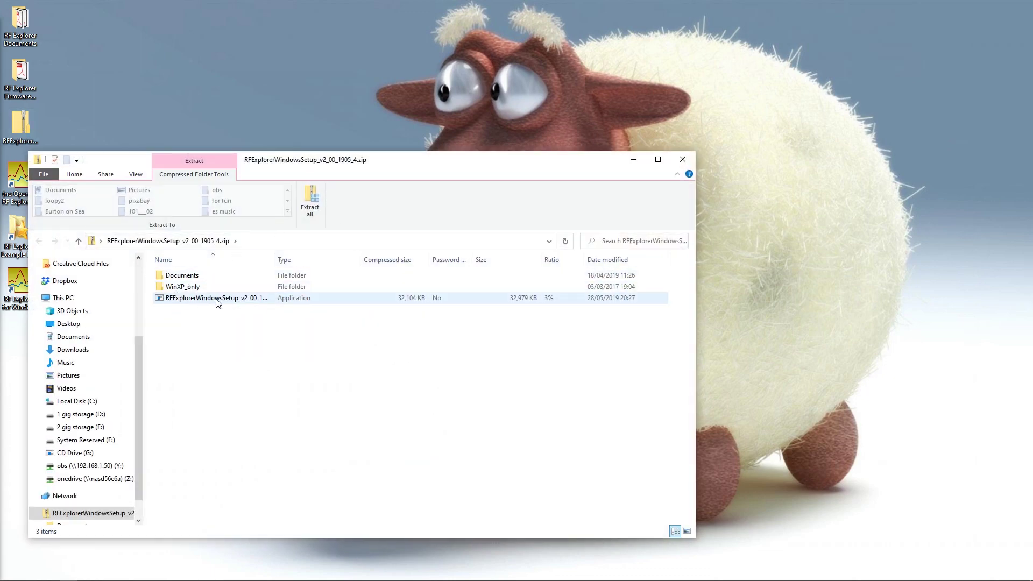
pyautogui.moveTo(275, 256); pyautogui.dragTo(351, 256)
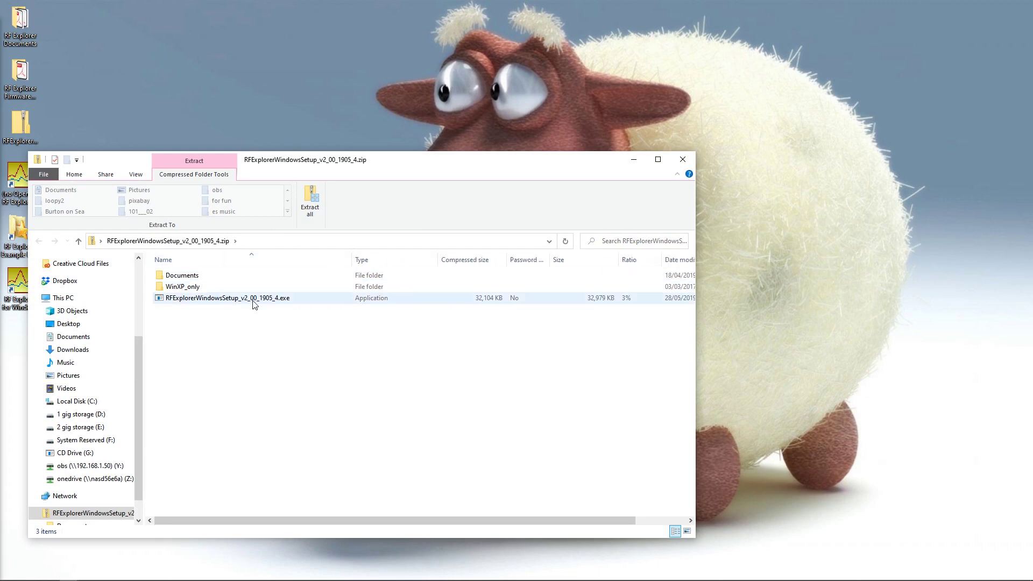
pyautogui.click(683, 159)
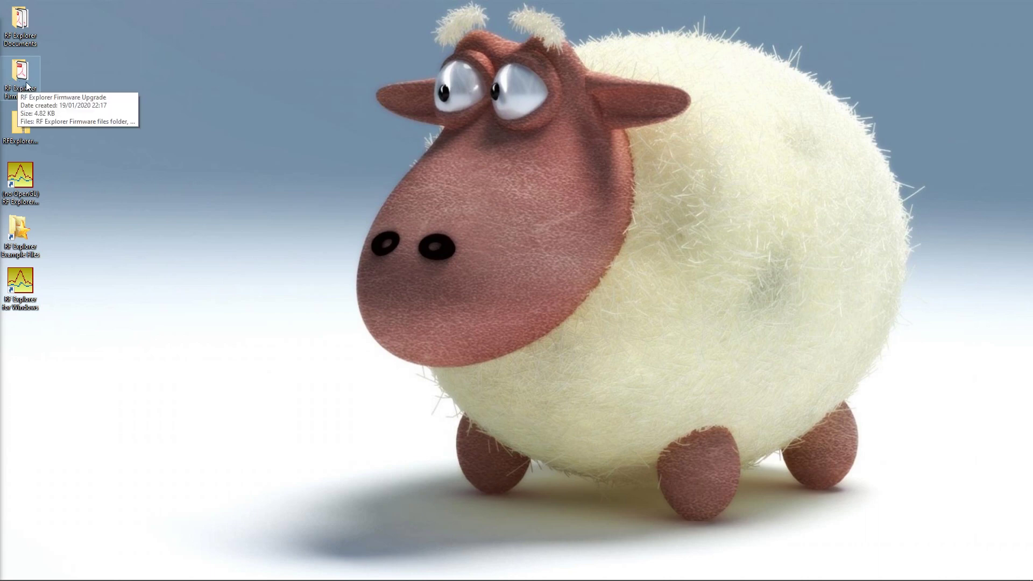
pyautogui.doubleClick(20, 24)
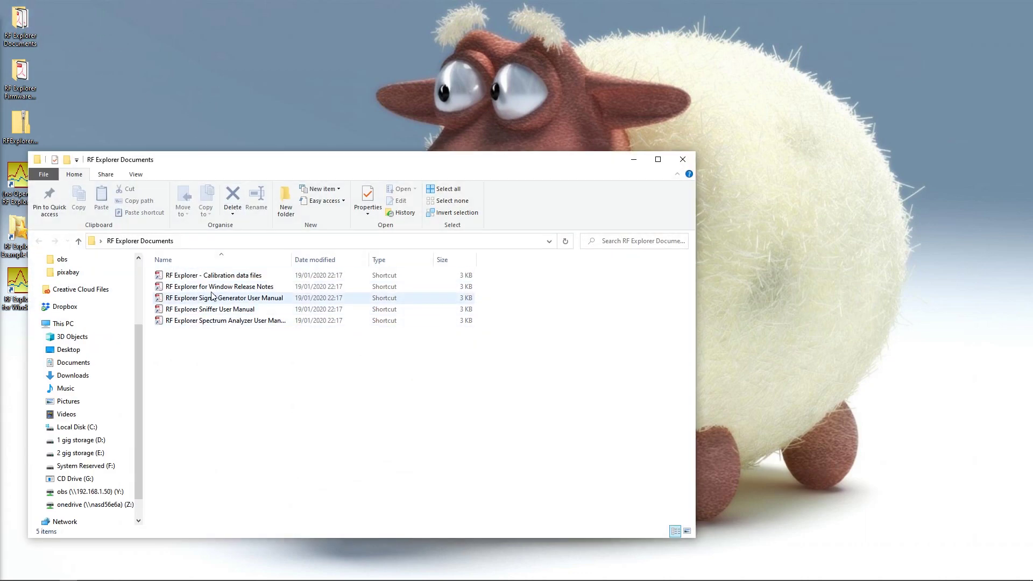
pyautogui.click(682, 160)
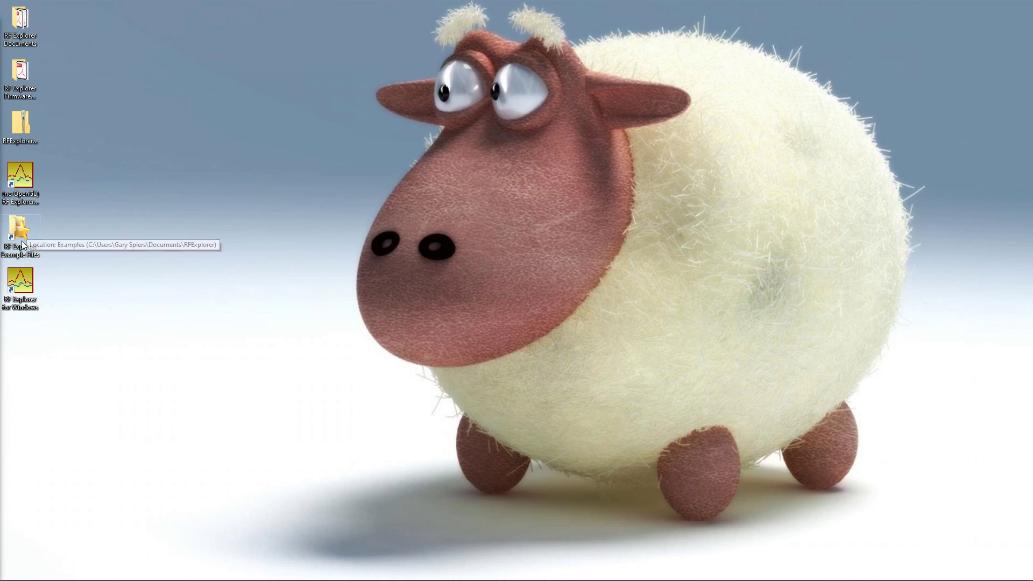
pyautogui.doubleClick(40, 257)
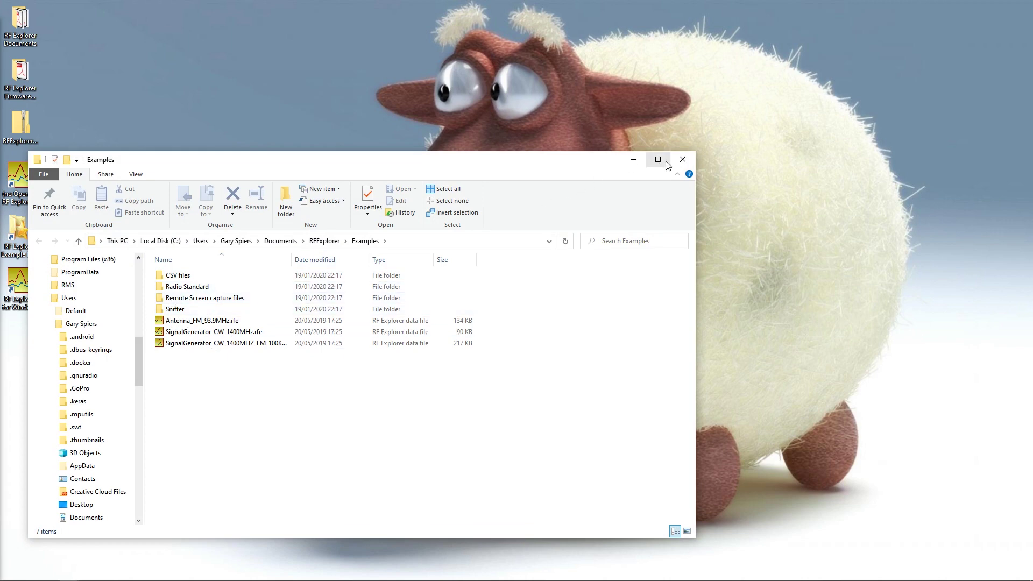
pyautogui.click(683, 159)
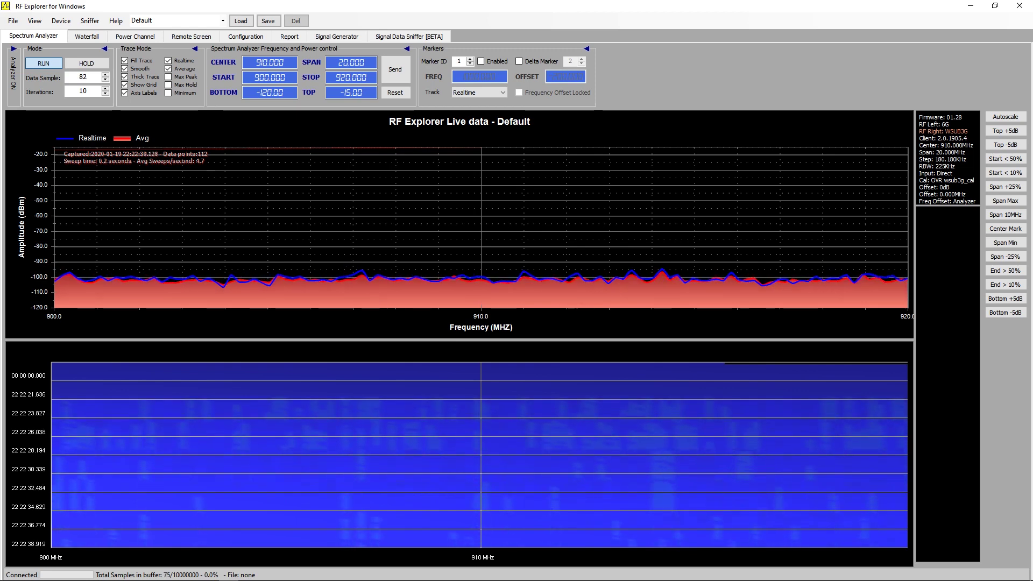
# Expand the COM Port panel and list the available COM ports.
pyautogui.click(15, 50)
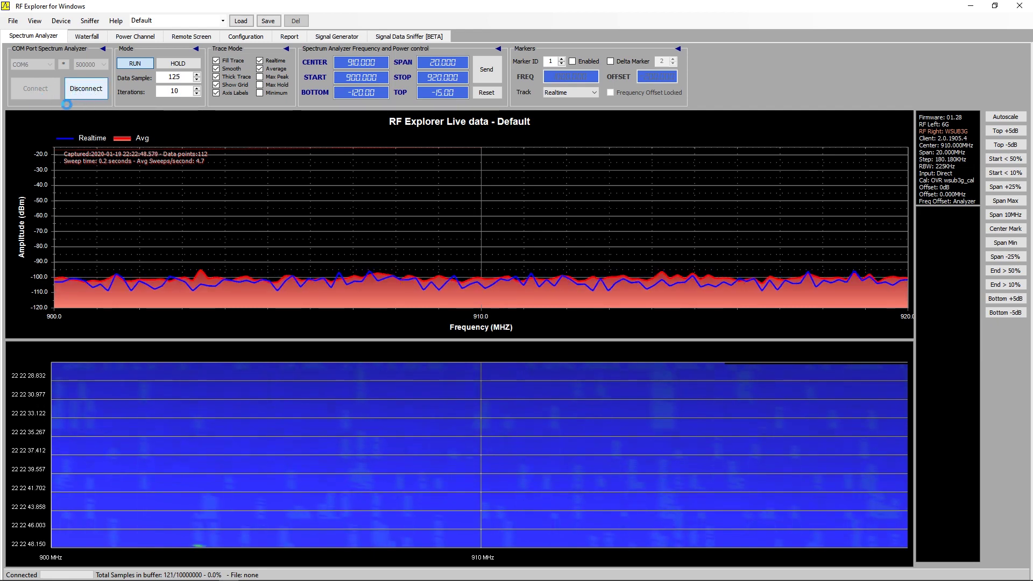
pyautogui.click(32, 64)
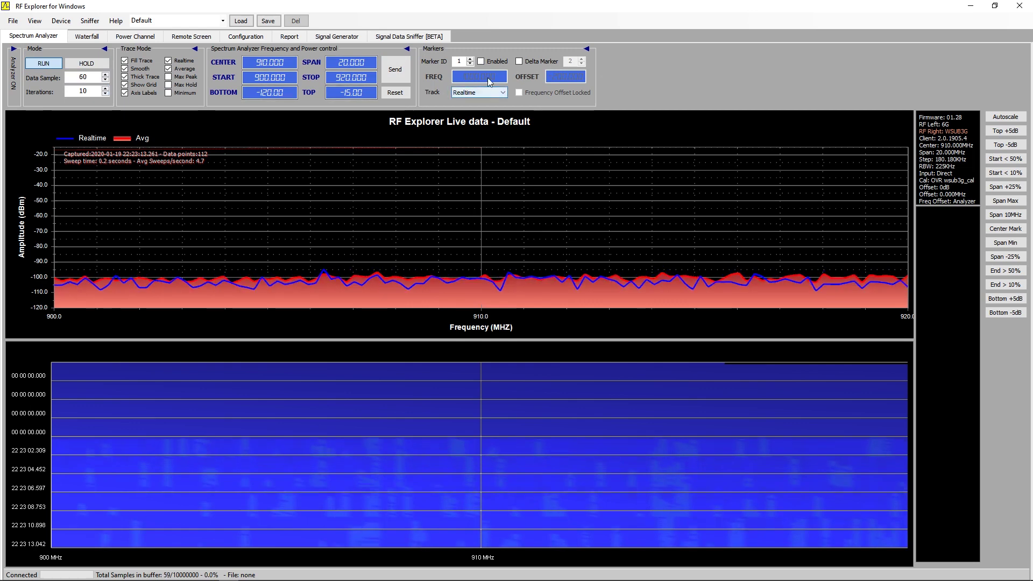
# Turn on Thick Trace and toggle the live capture between HOLD and RUN.
pyautogui.click(124, 77)
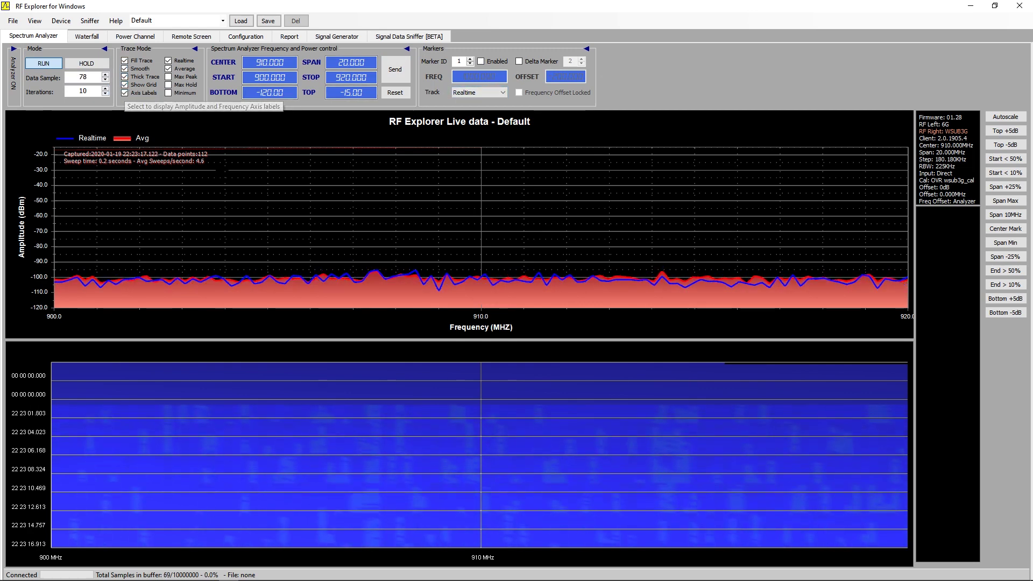
pyautogui.click(124, 68)
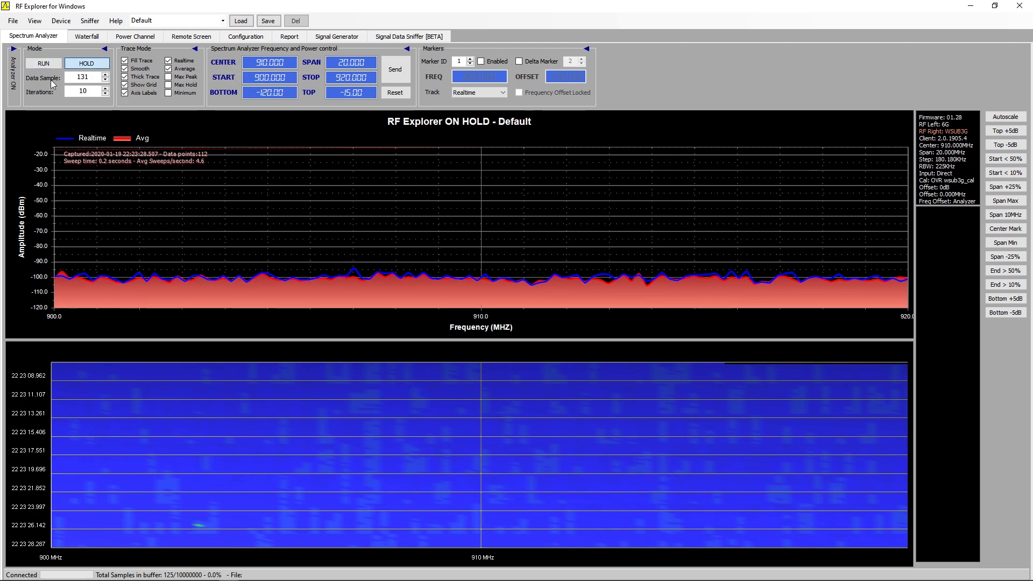
pyautogui.click(45, 64)
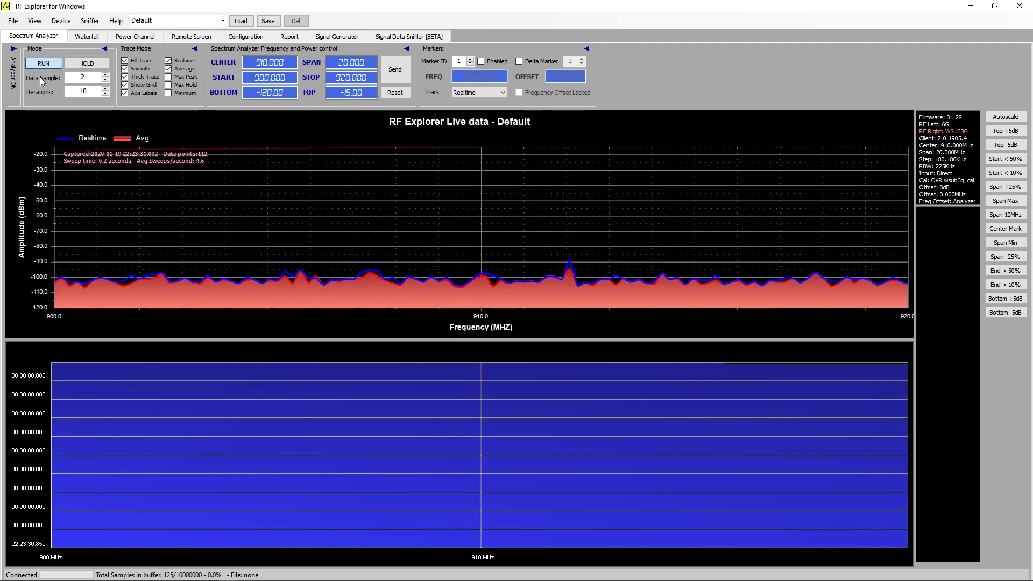
pyautogui.click(87, 64)
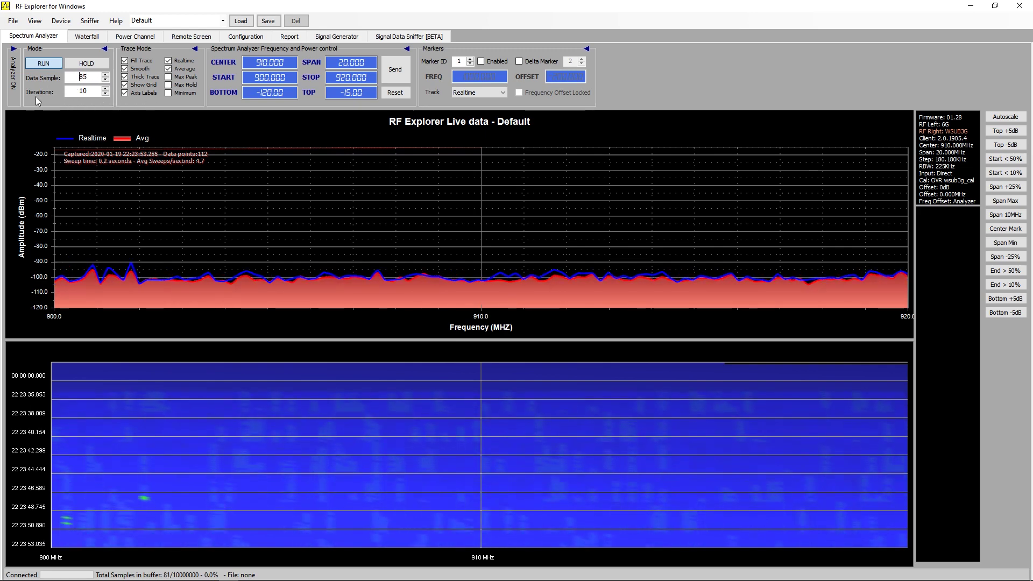
# Set the averaging Iterations to 24 with the spin box arrows.
pyautogui.click(106, 89)
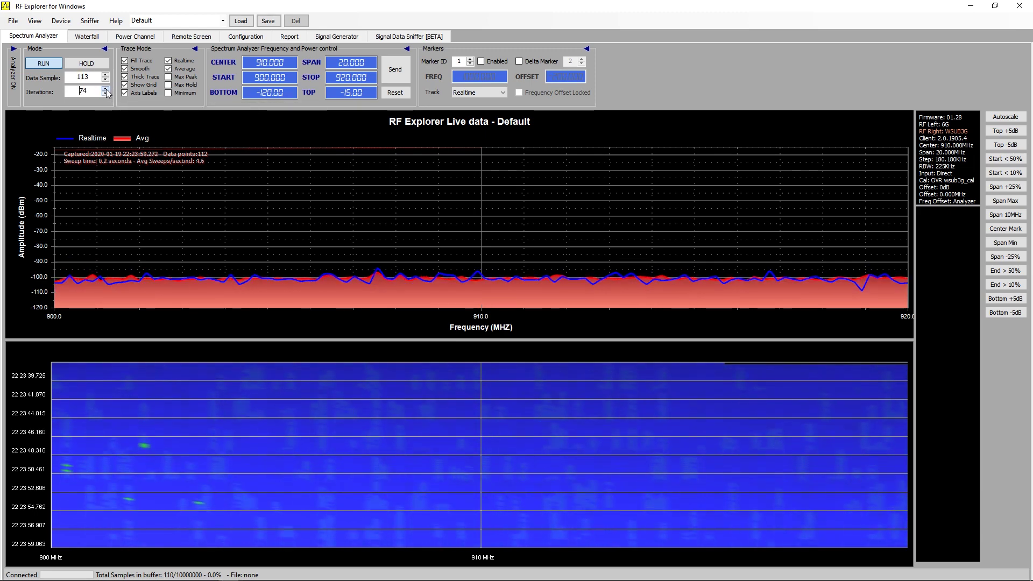
pyautogui.click(106, 90)
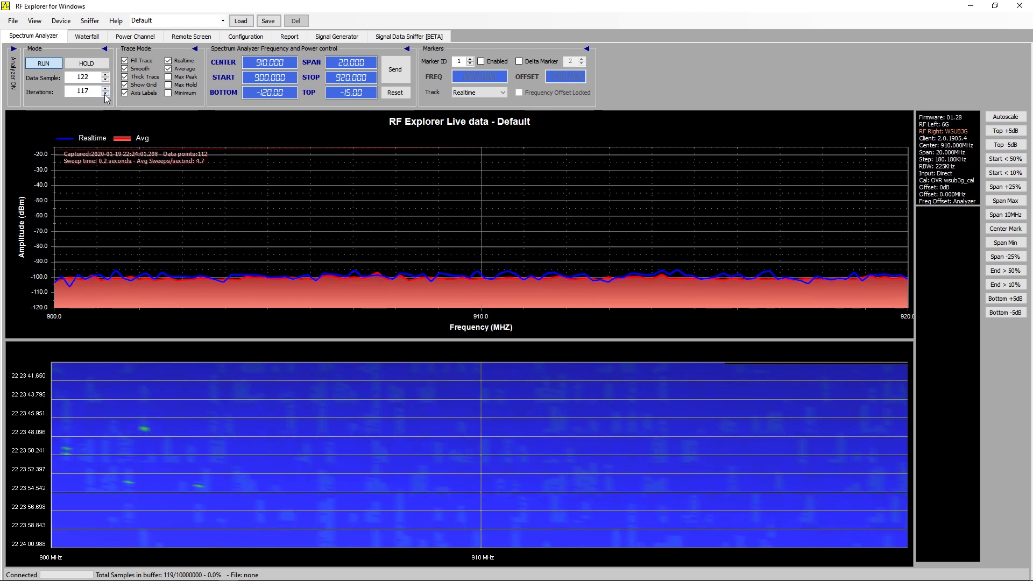
pyautogui.click(105, 94)
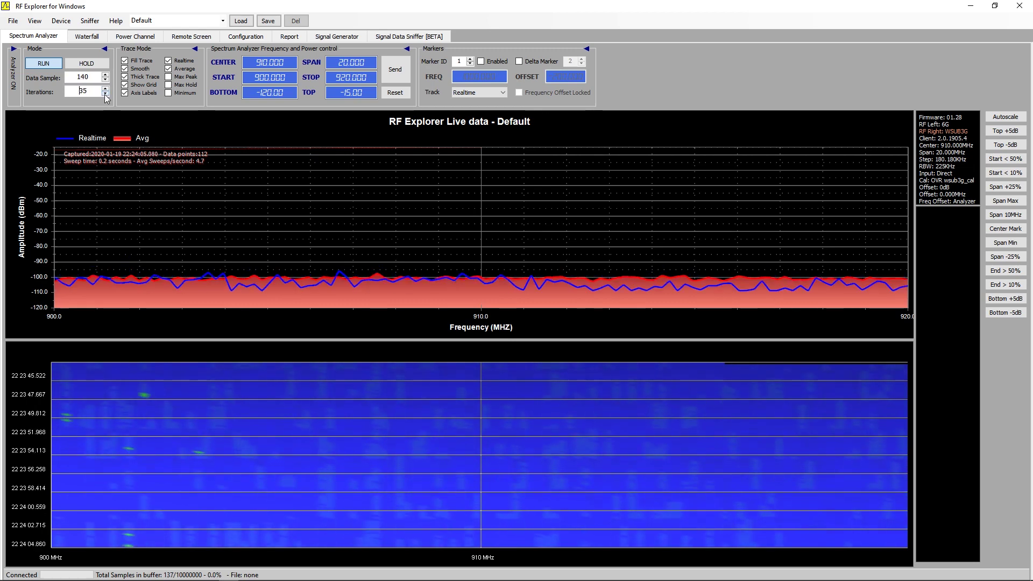
pyautogui.click(106, 95)
pyautogui.click(105, 95)
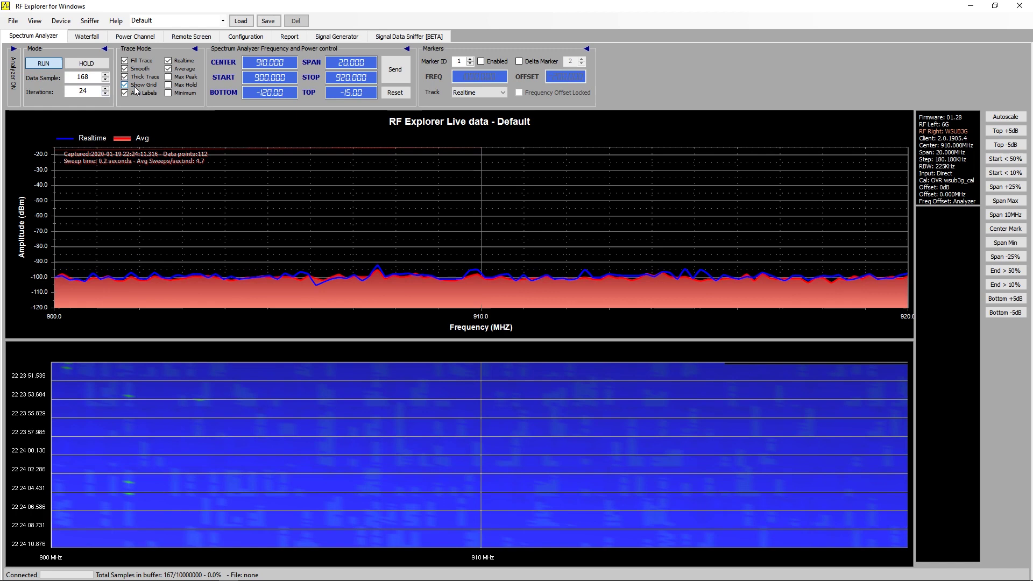
# Turn off fill, smoothing, thick trace, grid and axis titles, and hide the average trace.
pyautogui.click(124, 61)
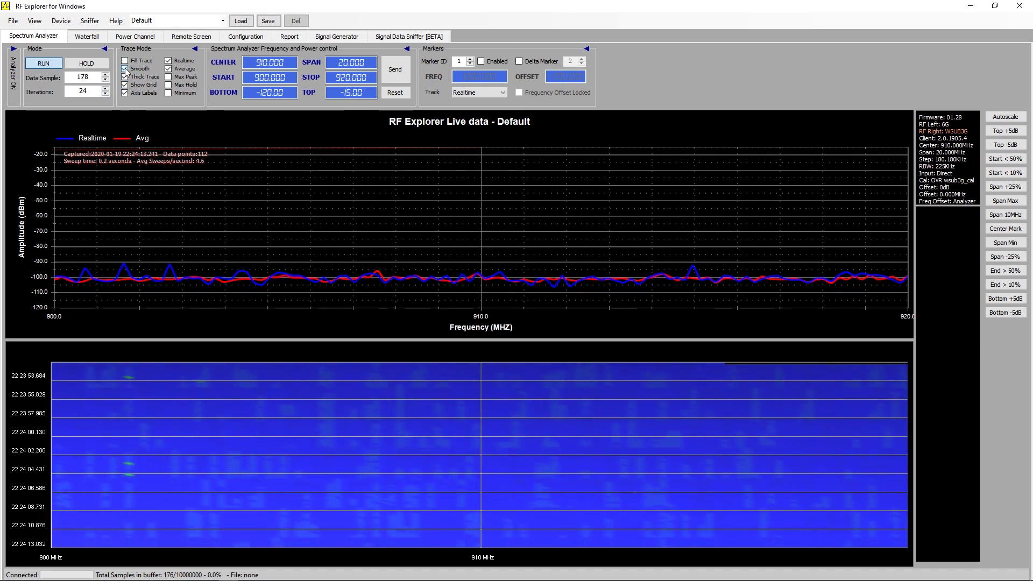
pyautogui.click(124, 69)
pyautogui.click(125, 77)
pyautogui.click(125, 85)
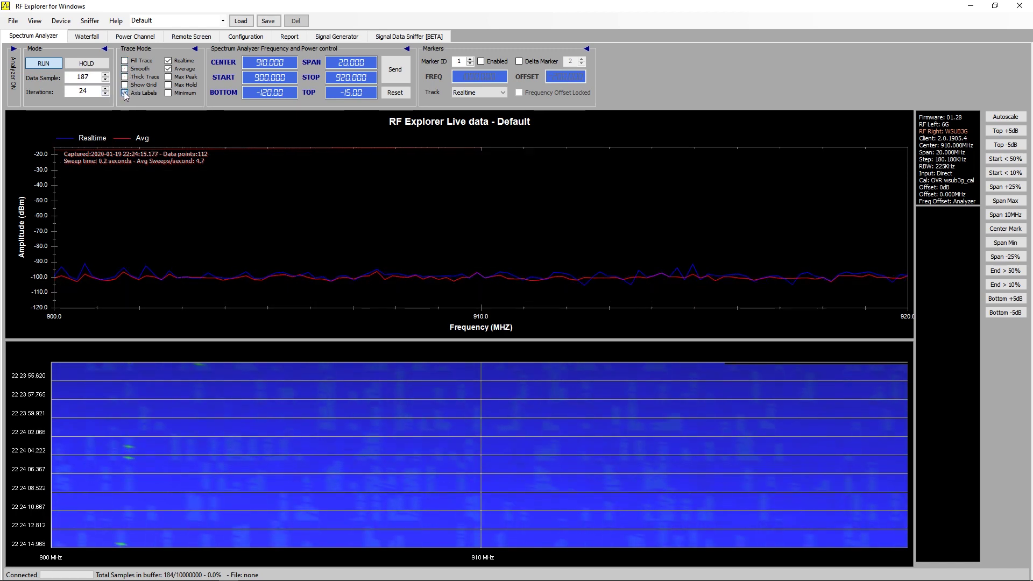
pyautogui.click(125, 93)
pyautogui.click(168, 60)
pyautogui.click(168, 61)
pyautogui.click(168, 69)
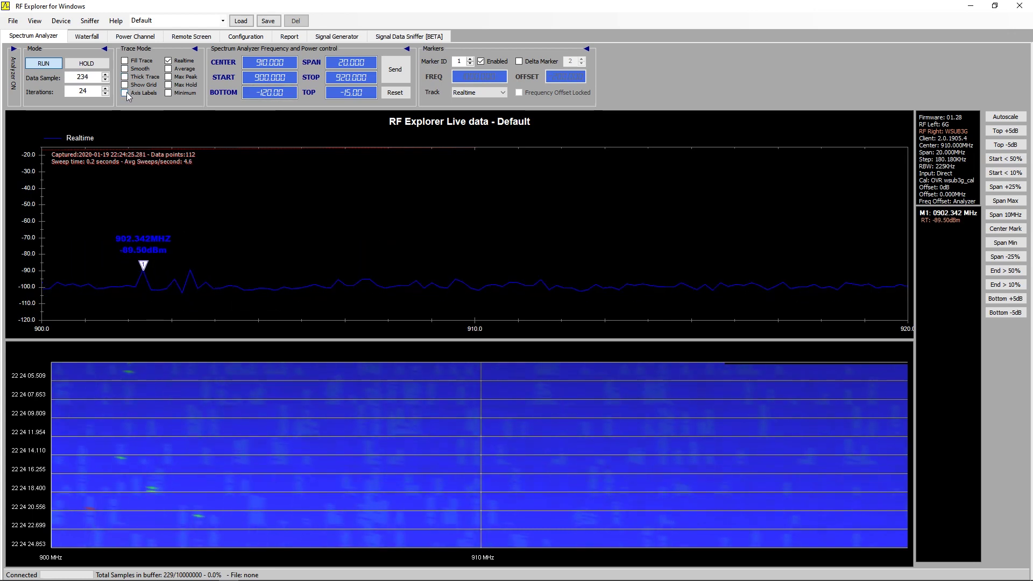
# Add a Max Peak trace and draw it as a filled area.
pyautogui.click(168, 76)
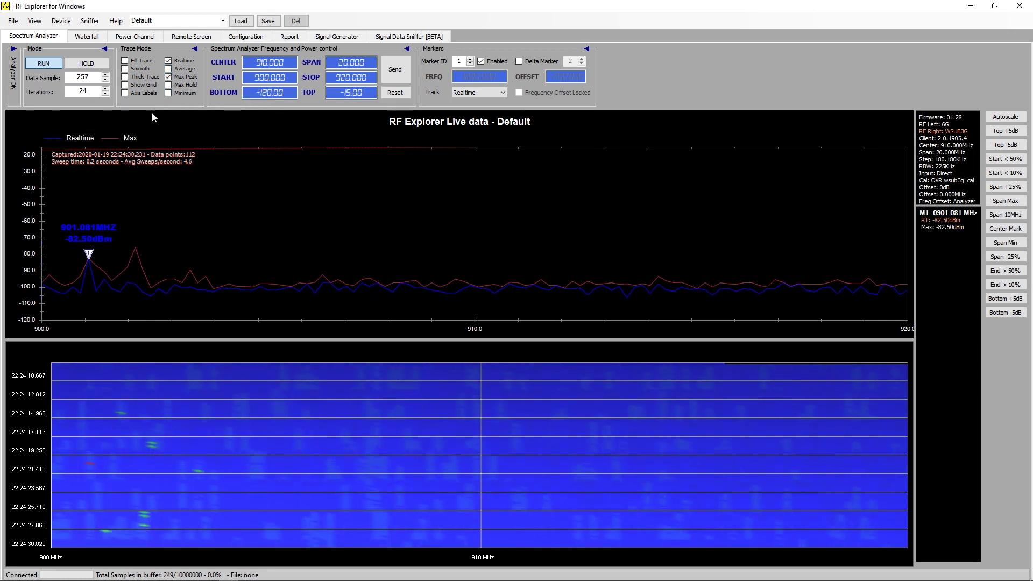
pyautogui.click(124, 60)
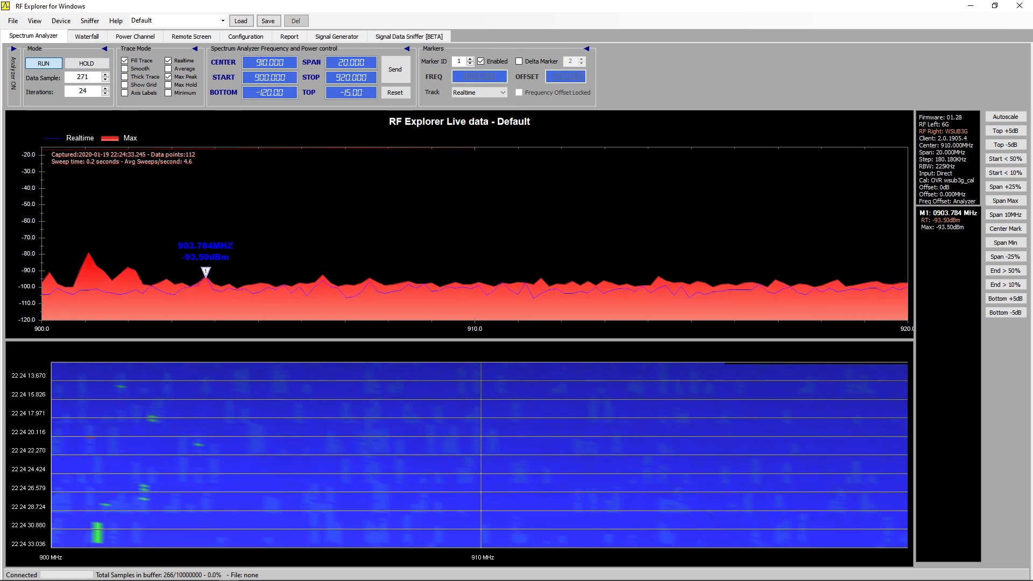
pyautogui.moveTo(88, 254)
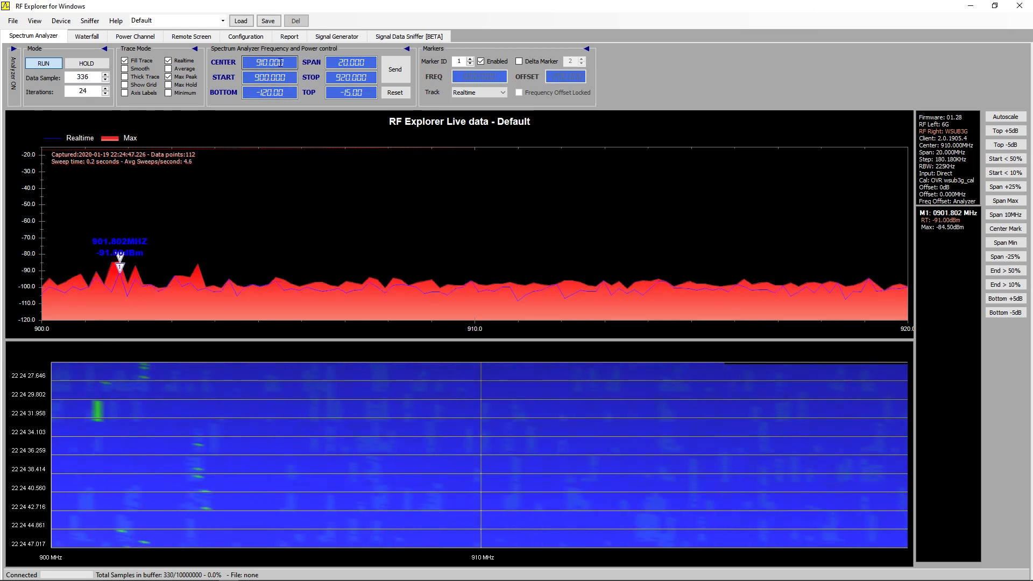
# Centre the span on 145.425 MHz (135.425–155.425 MHz) and reset the display.
pyautogui.click(259, 62)
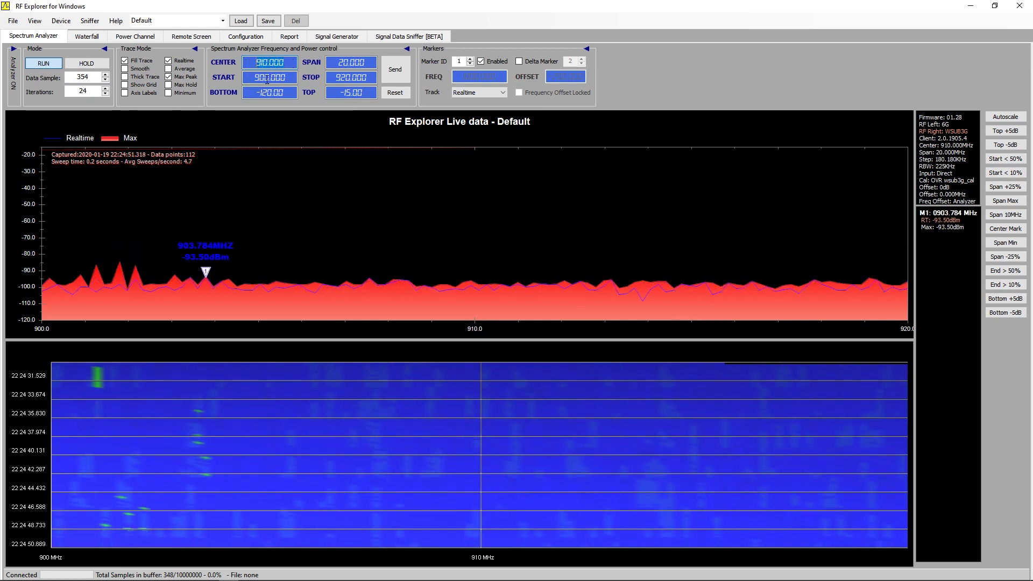
pyautogui.write('14')
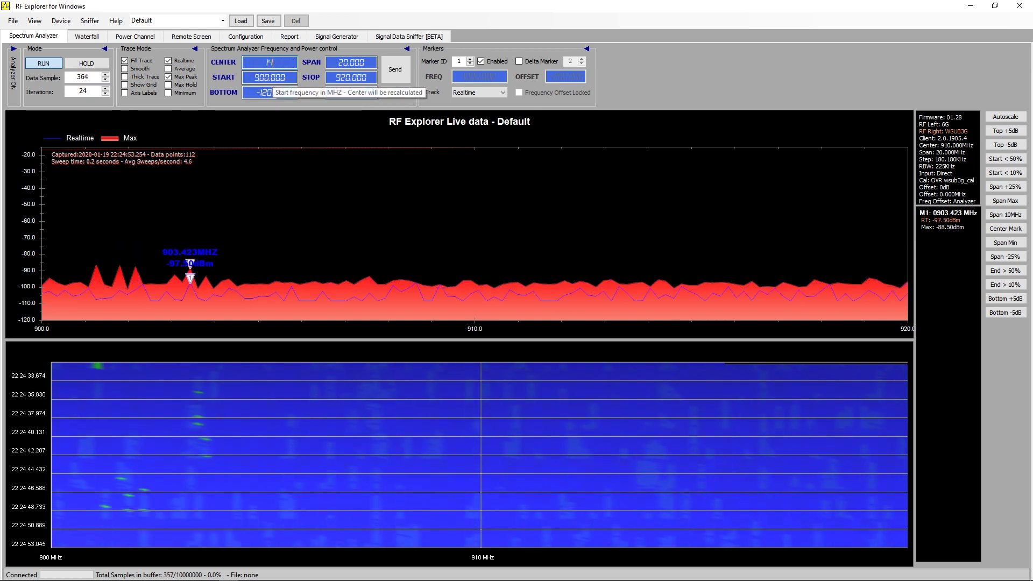
pyautogui.write('5.')
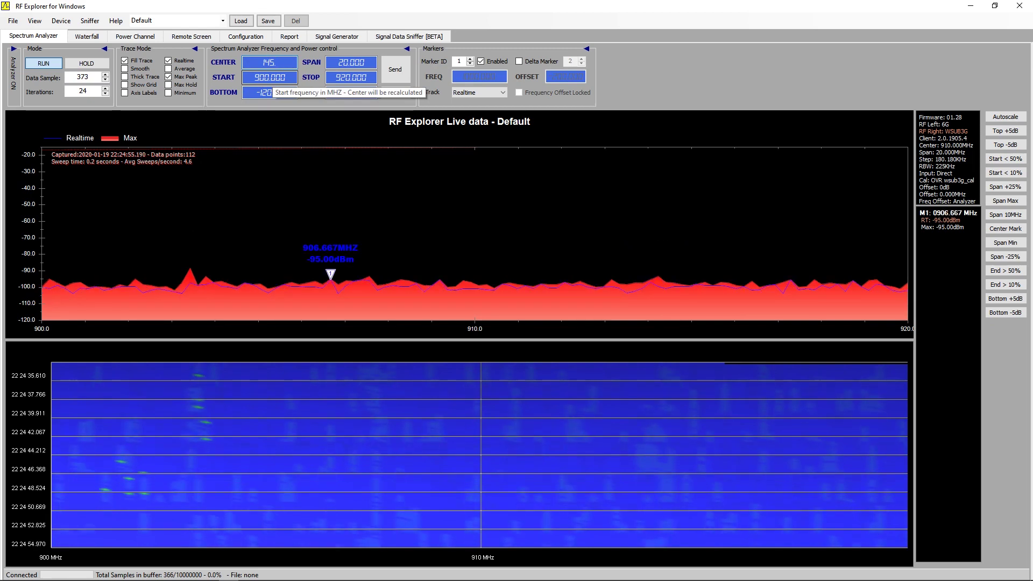
pyautogui.write('4')
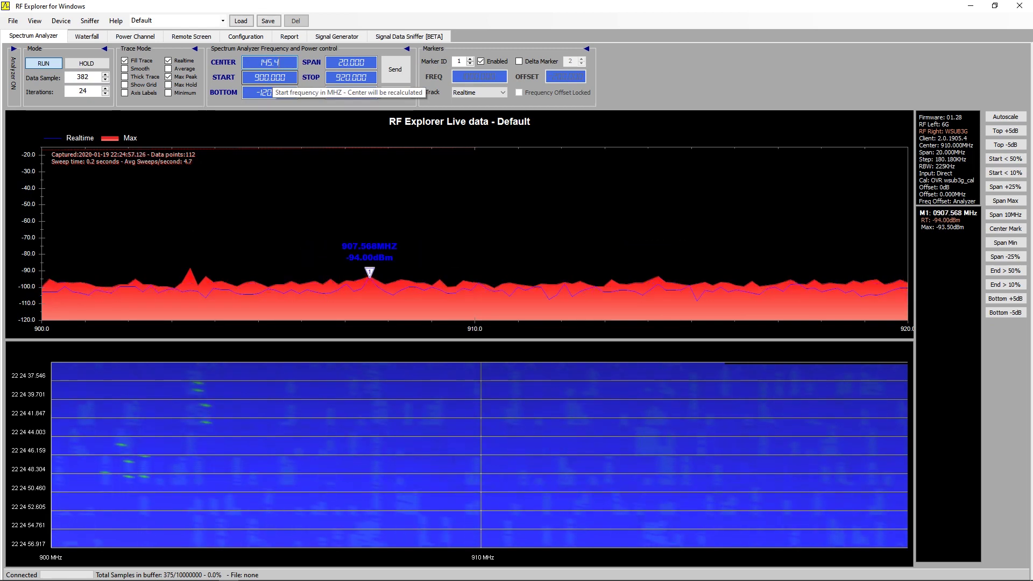
pyautogui.write('25')
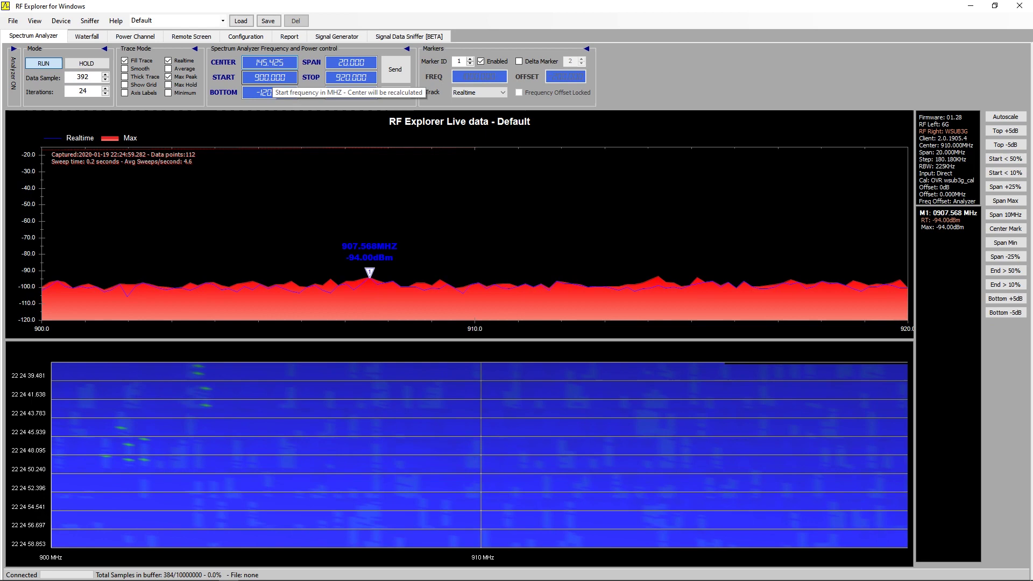
pyautogui.click(396, 79)
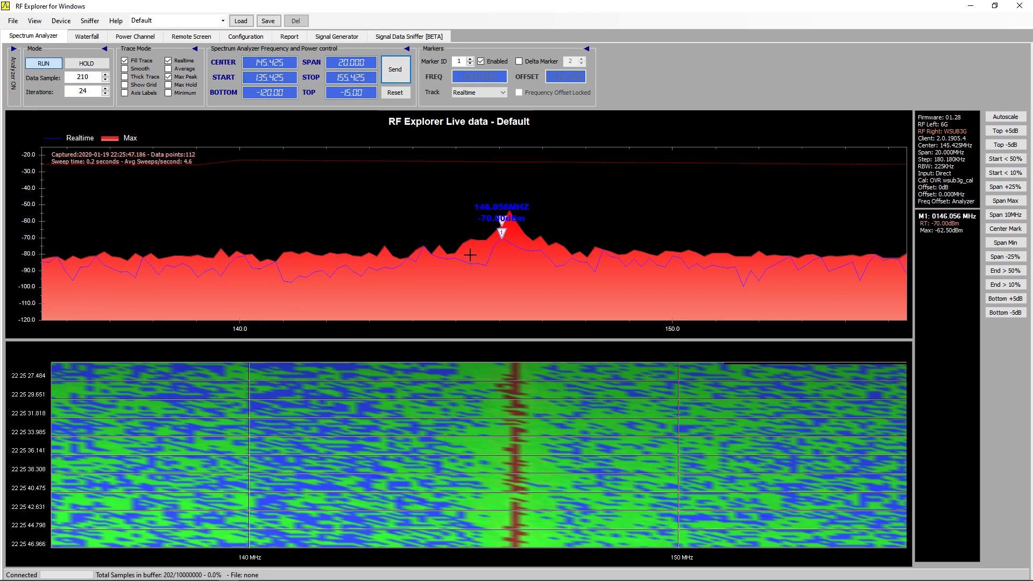
pyautogui.click(397, 93)
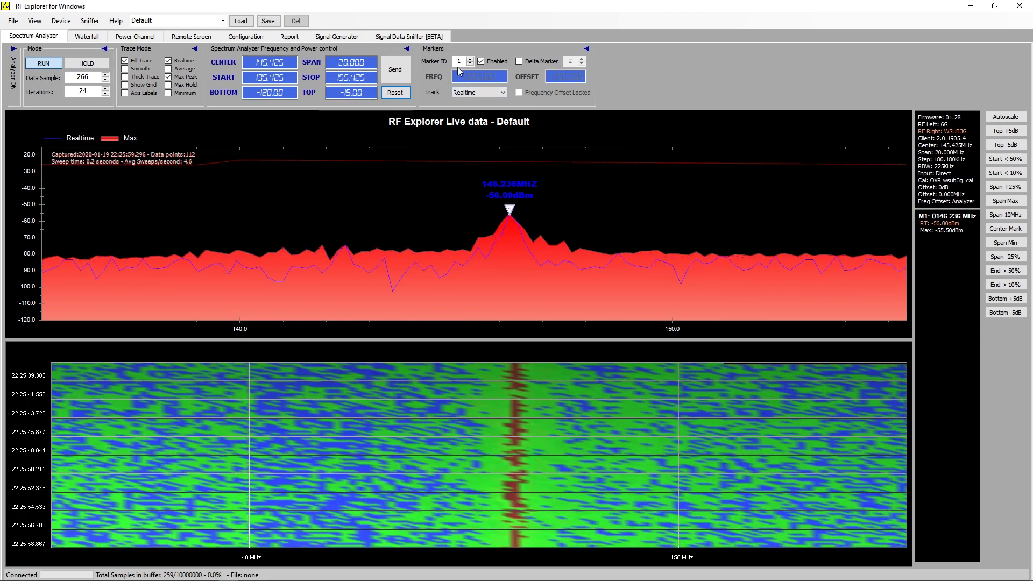
# Select Marker 2, toggle Delta Marker on and off, and keep Realtime tracking.
pyautogui.click(471, 59)
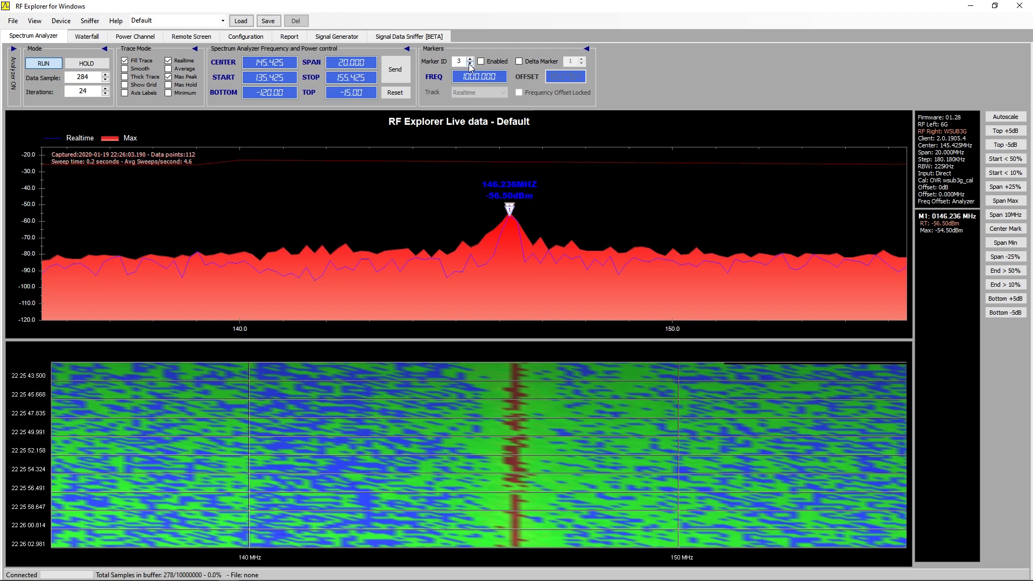
pyautogui.click(519, 62)
pyautogui.click(519, 62)
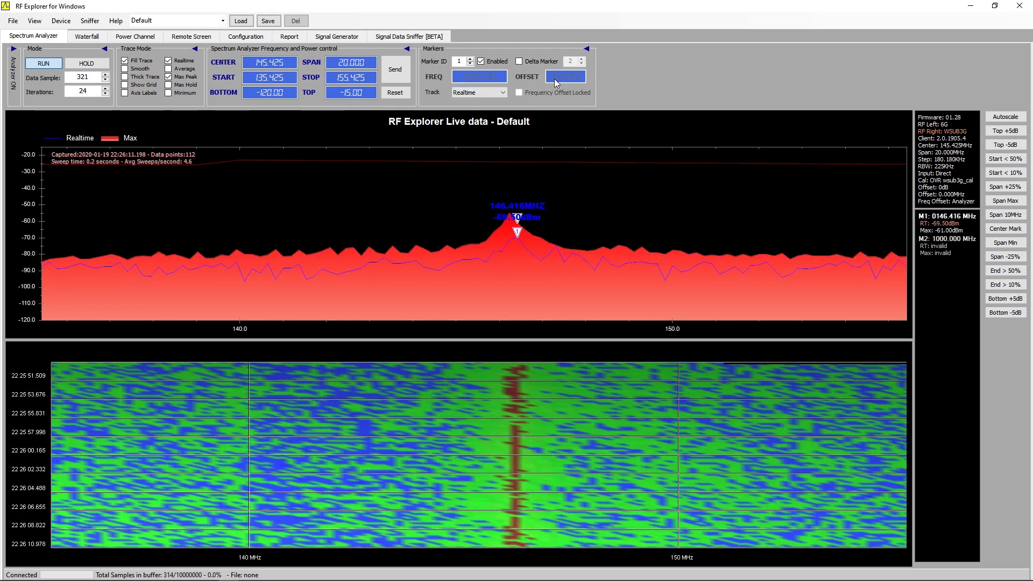
pyautogui.click(478, 94)
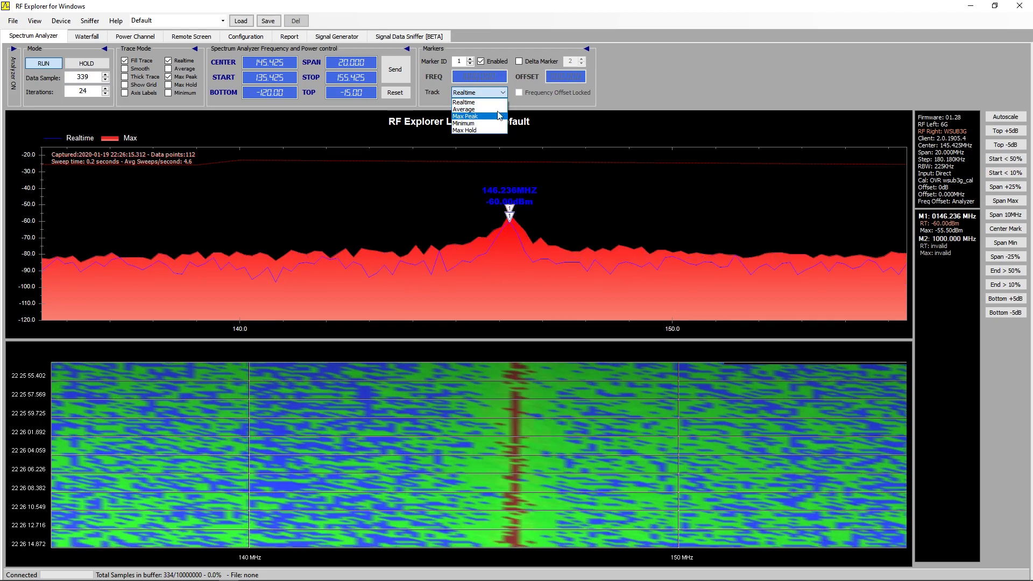
pyautogui.click(522, 95)
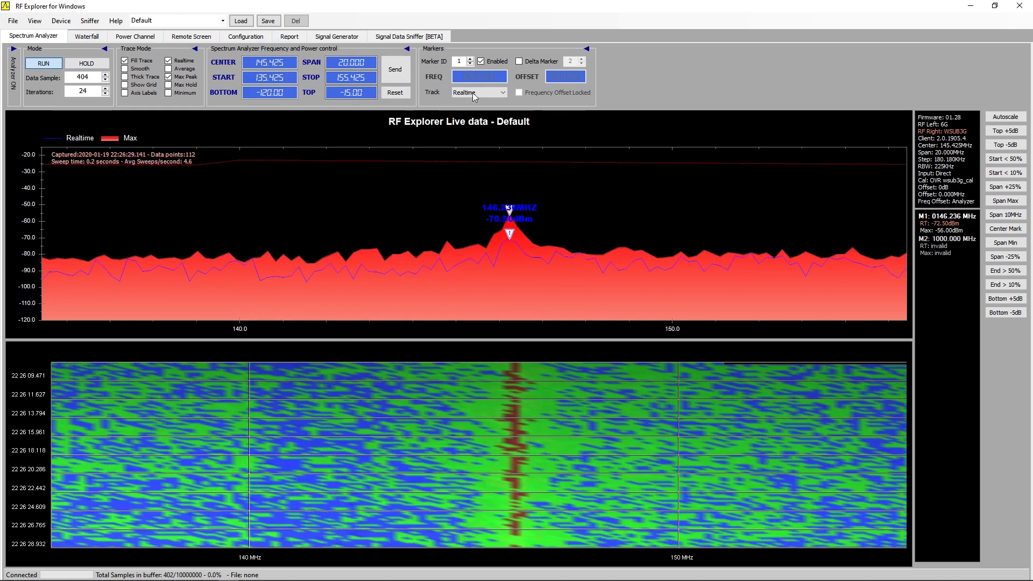
# Show the 135–155 MHz band as a 3D Waterfall, then switch to Power Channel.
pyautogui.click(85, 36)
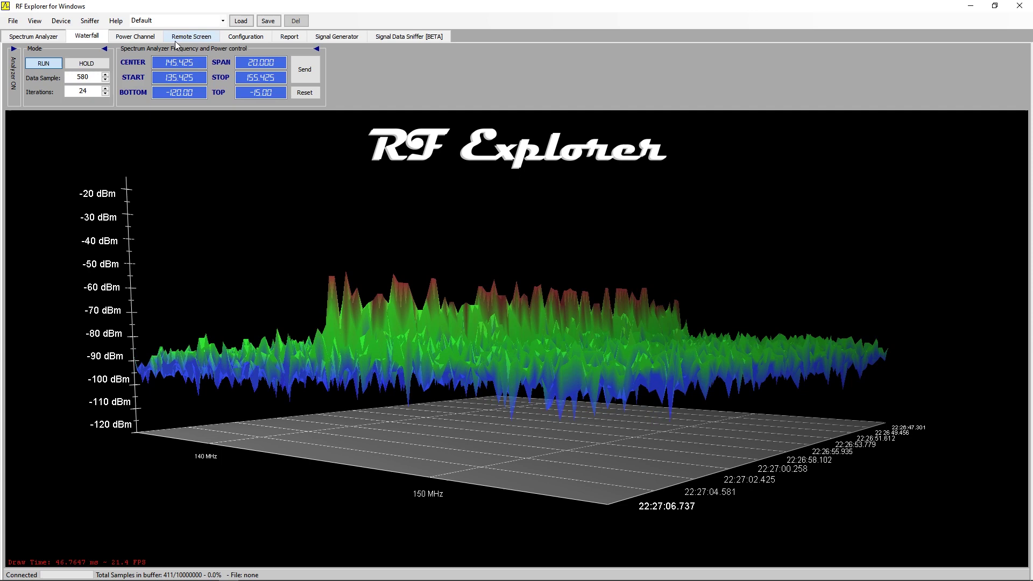
pyautogui.click(135, 38)
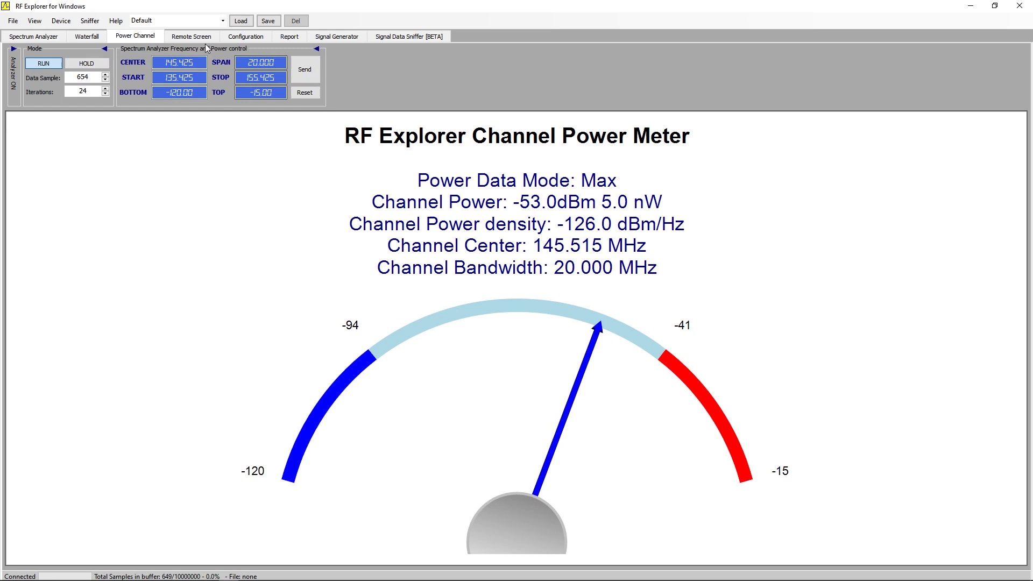
# Switch to the Remote Screen tab to mirror the device display.
pyautogui.click(191, 36)
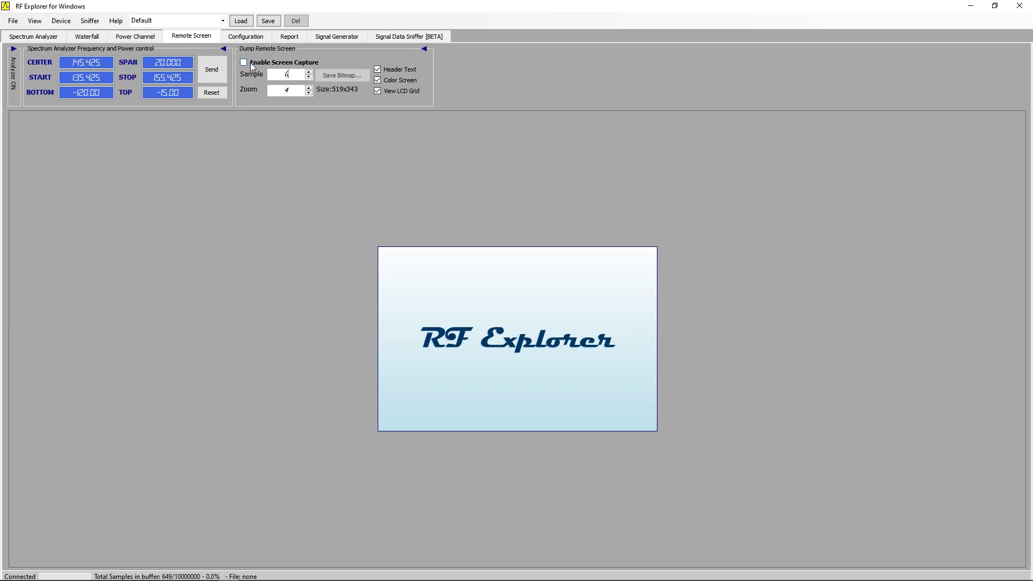
# Enable live screen capture and toggle Color Screen off and back on.
pyautogui.doubleClick(265, 73)
pyautogui.click(247, 65)
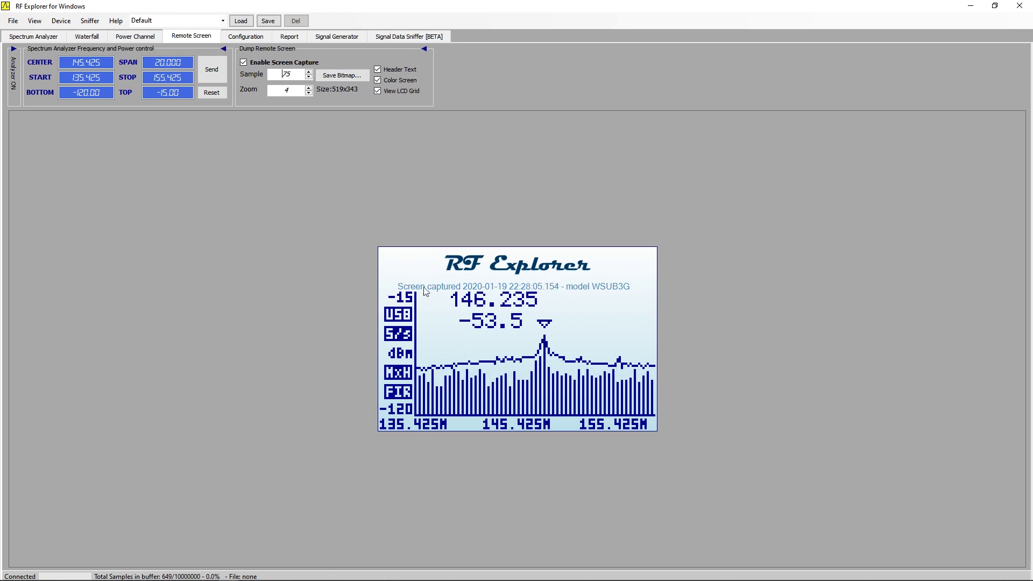
pyautogui.click(378, 80)
pyautogui.click(377, 80)
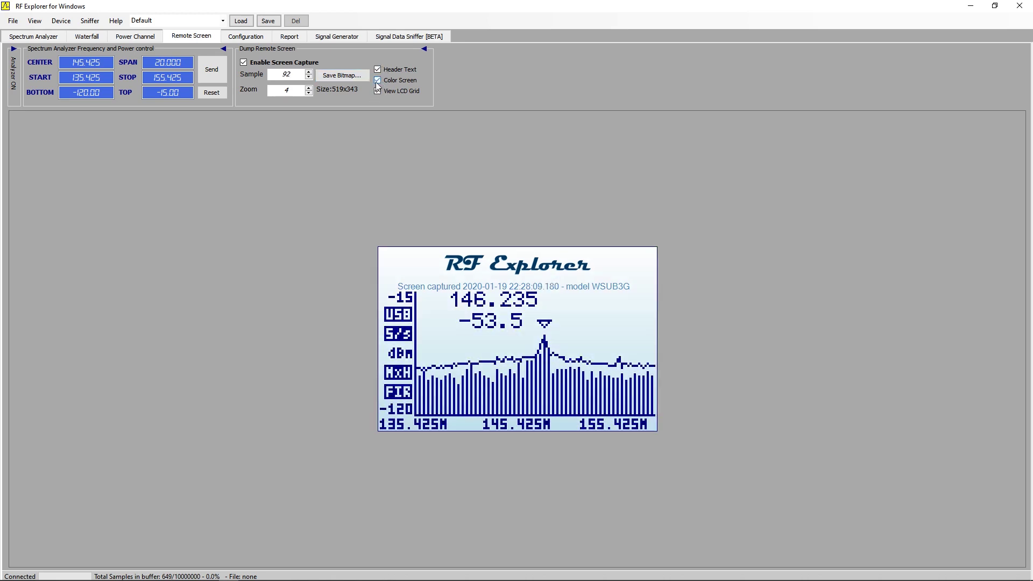
# Toggle View LCD Grid and Header Text off and on, then go to Configuration.
pyautogui.click(377, 91)
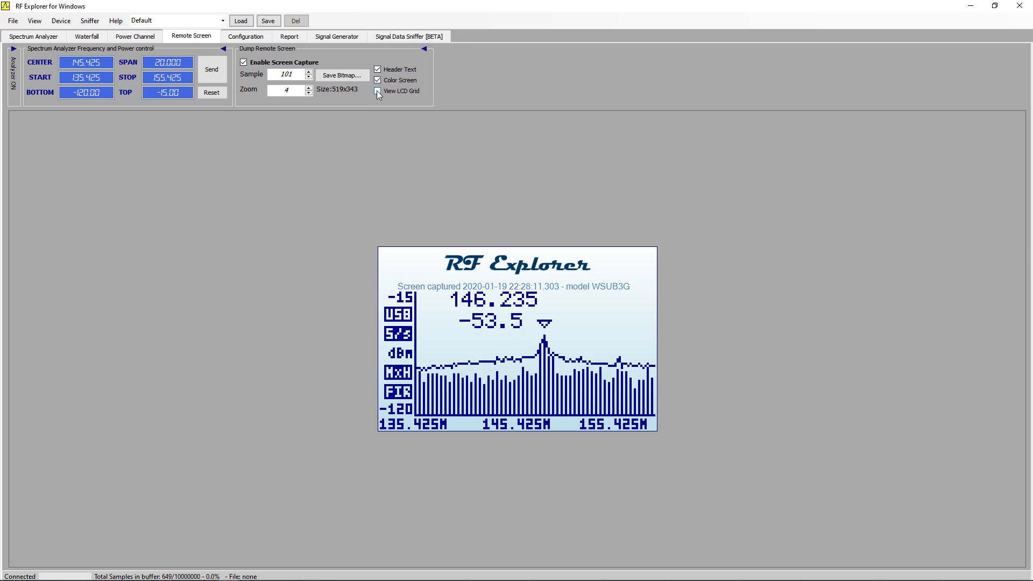
pyautogui.click(378, 91)
pyautogui.click(378, 70)
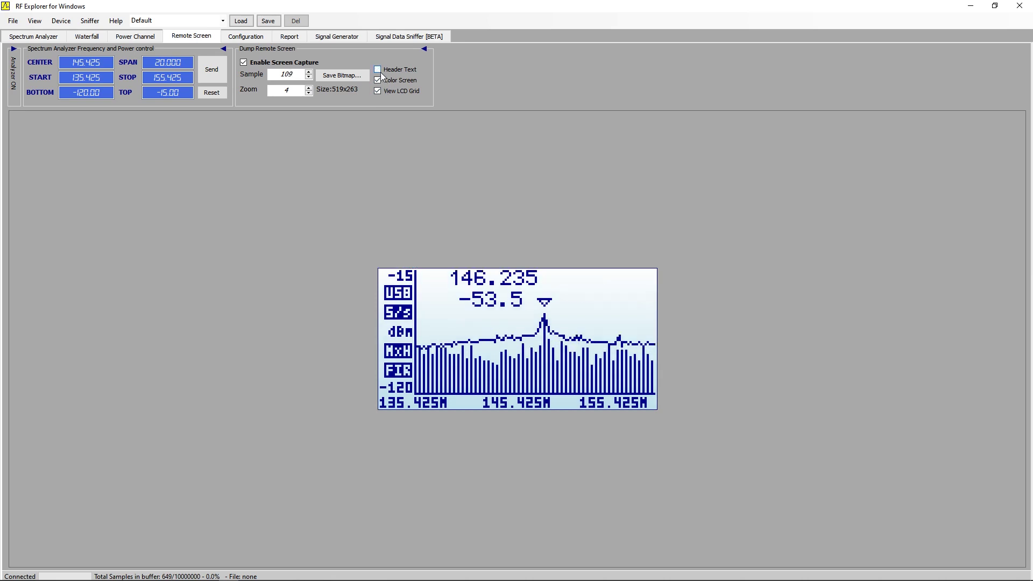
pyautogui.click(378, 70)
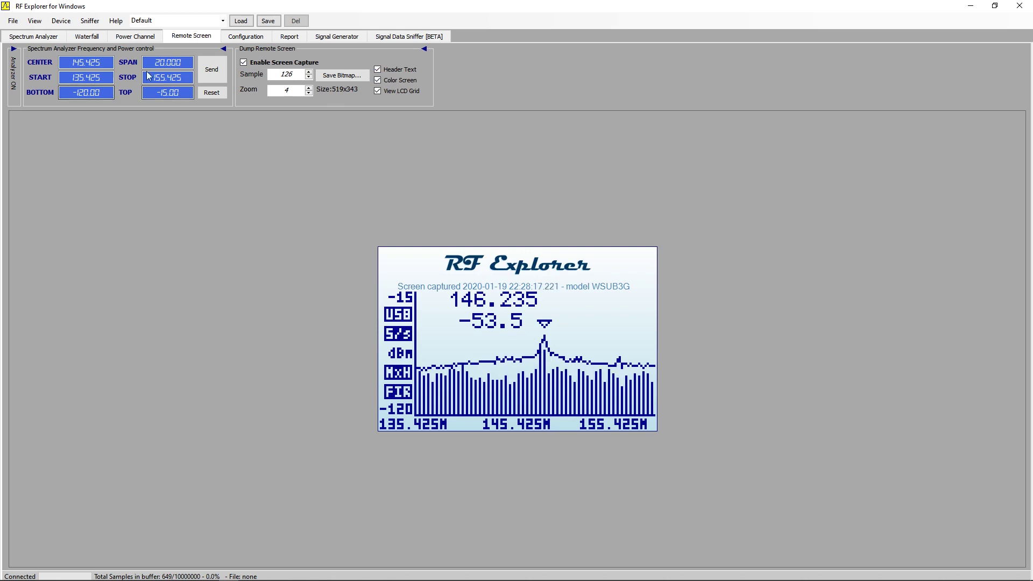
pyautogui.click(238, 38)
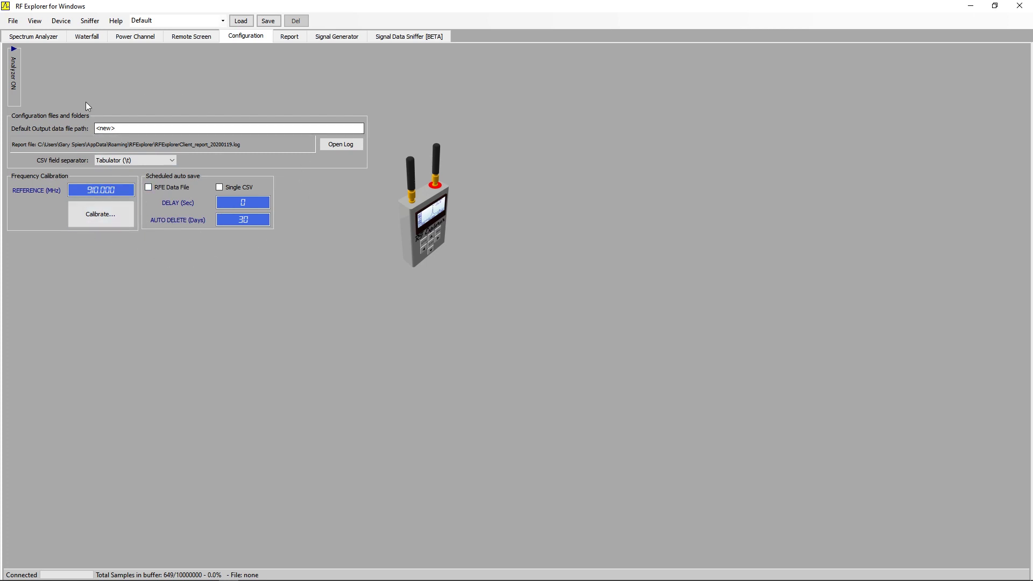
# View the Report log, then switch to the Signal Generator page.
pyautogui.click(288, 37)
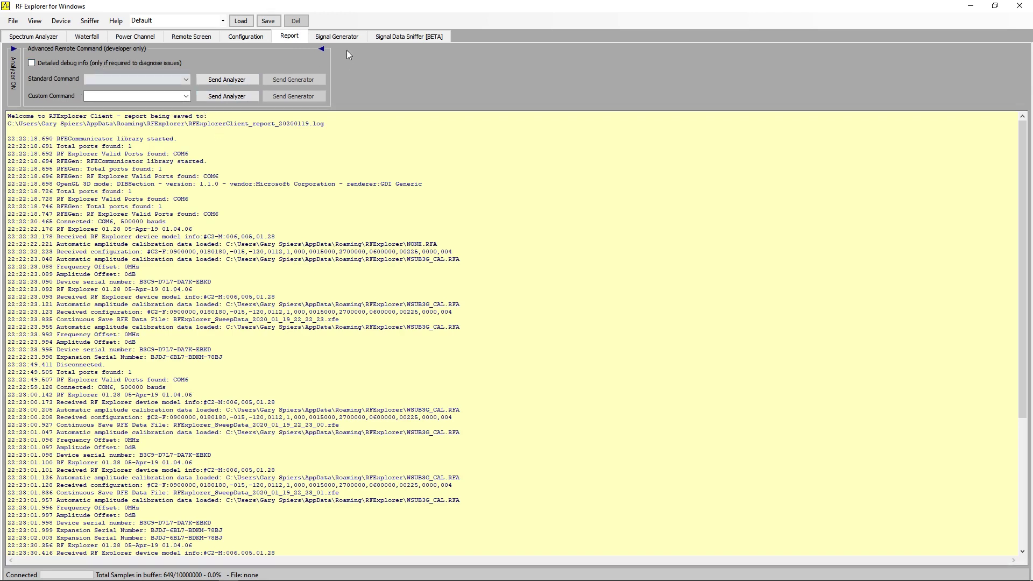
pyautogui.click(325, 38)
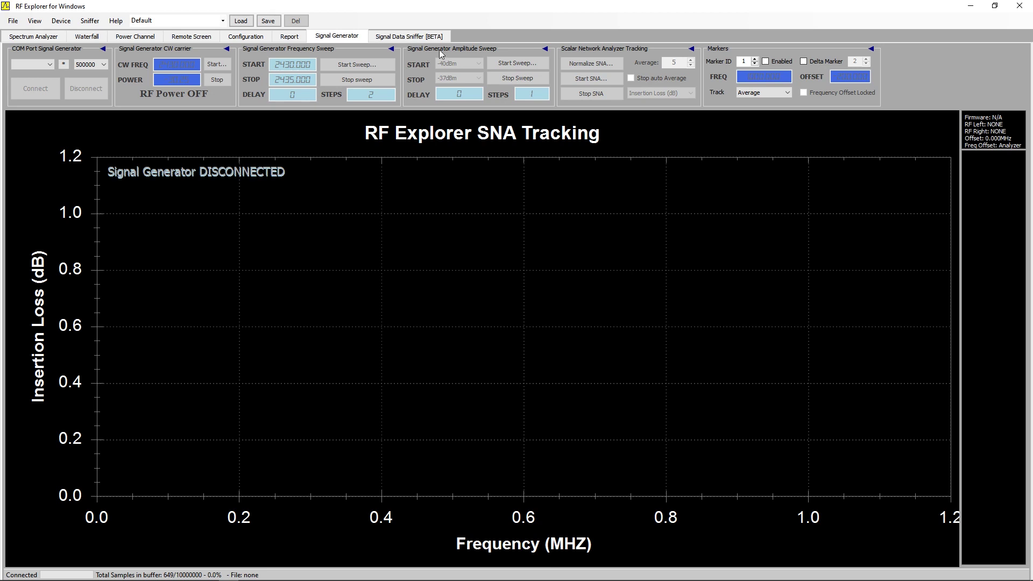
# Open the Signal Data Sniffer and send a 145.425 MHz centre frequency to the device.
pyautogui.click(405, 38)
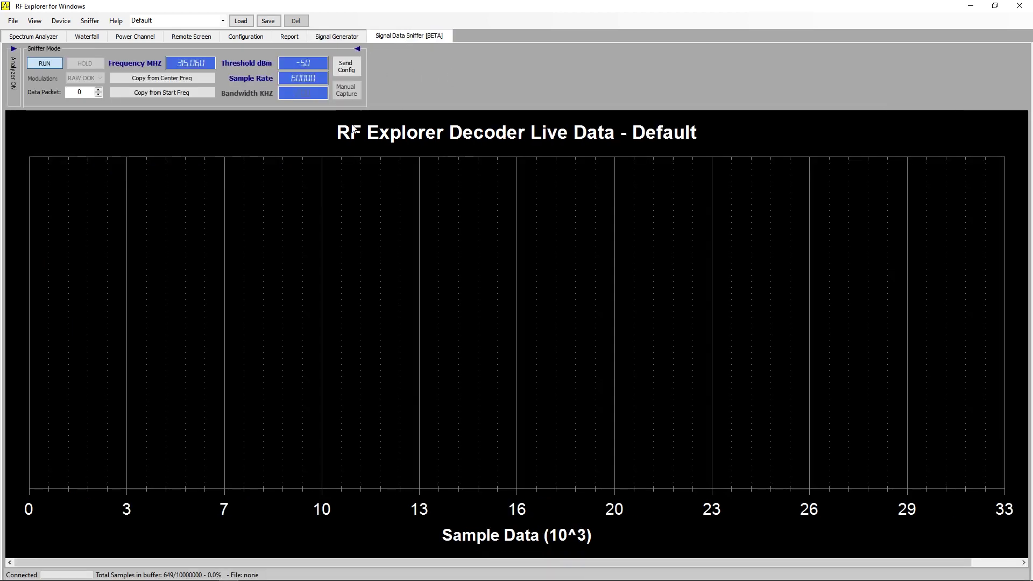
pyautogui.click(55, 68)
pyautogui.click(121, 80)
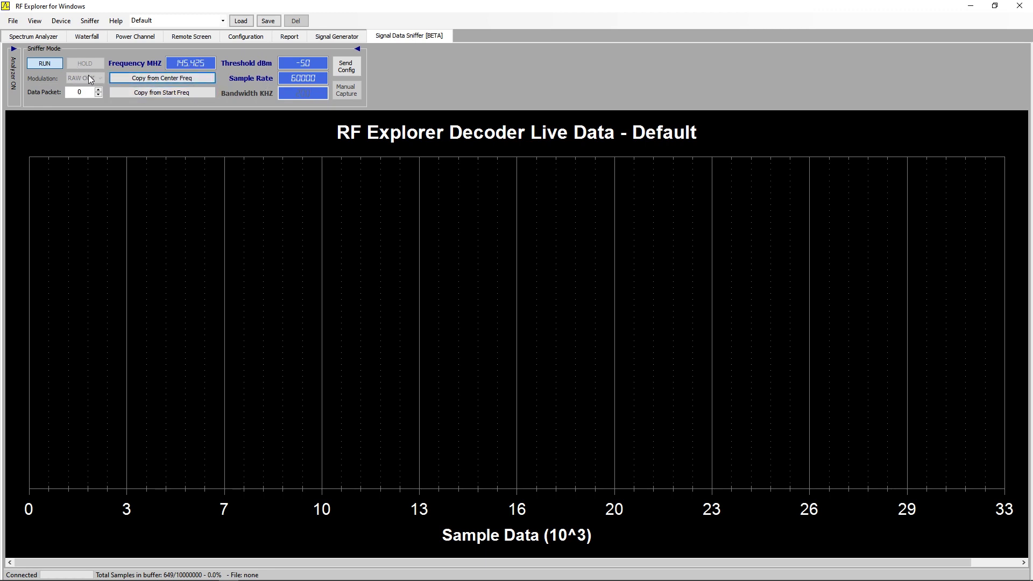
pyautogui.click(349, 71)
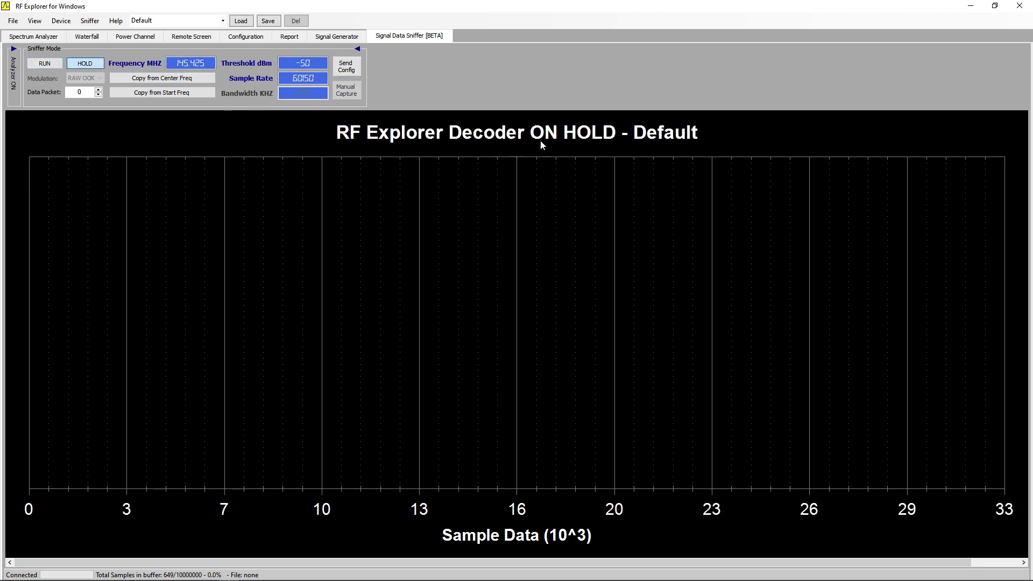
# Resume then hold live decoding, check the Spectrum Analyzer, and return to the sniffer.
pyautogui.click(42, 64)
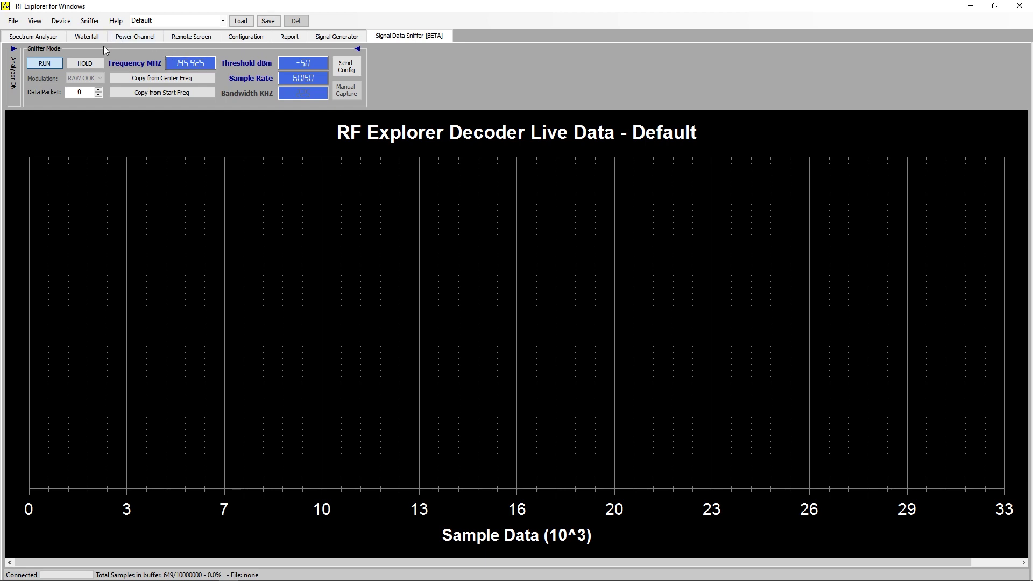
pyautogui.click(72, 64)
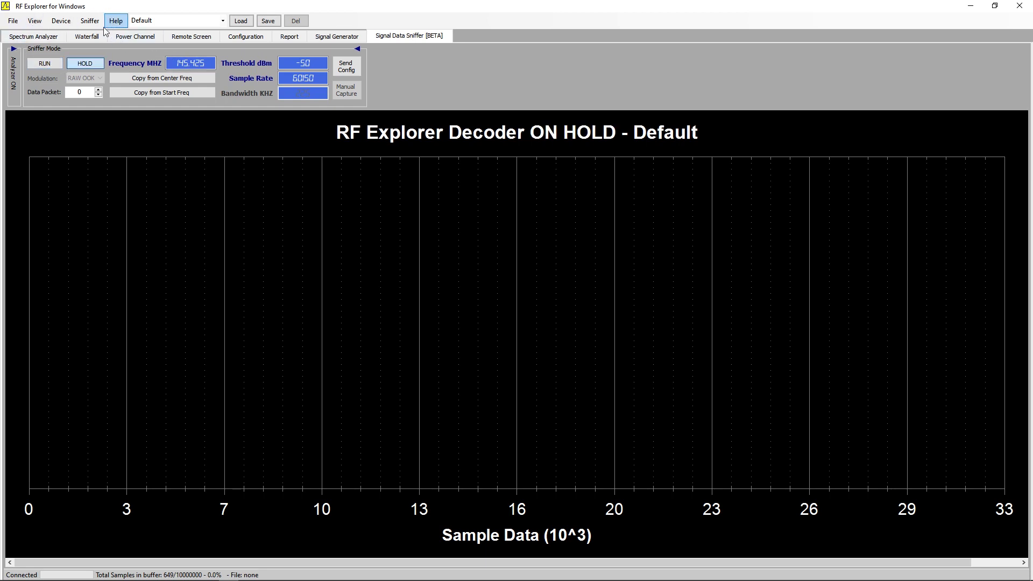
pyautogui.click(56, 37)
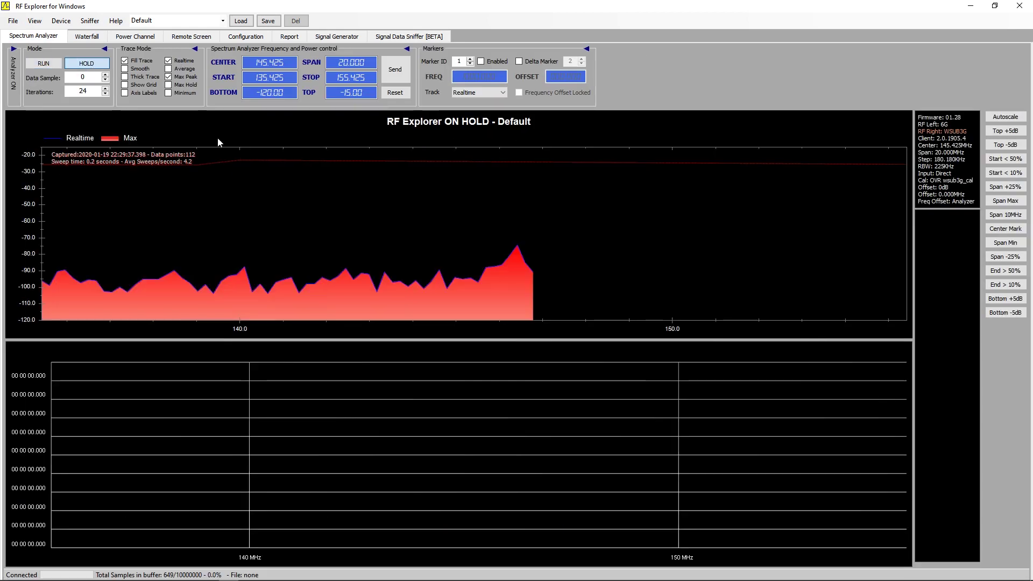
pyautogui.click(390, 37)
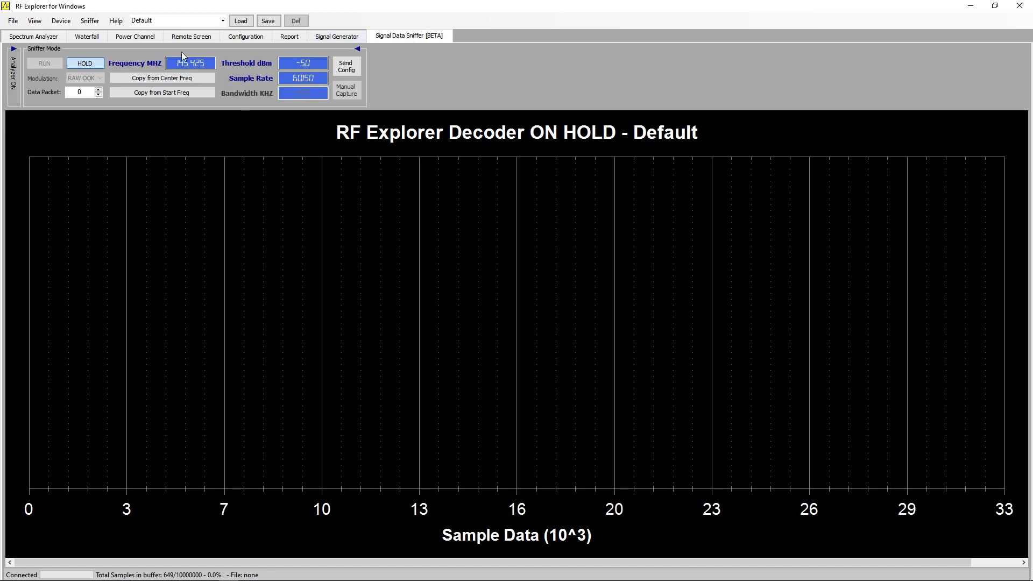
# Switch the interface to the light colour theme by unchecking Dark Color mode.
pyautogui.click(15, 24)
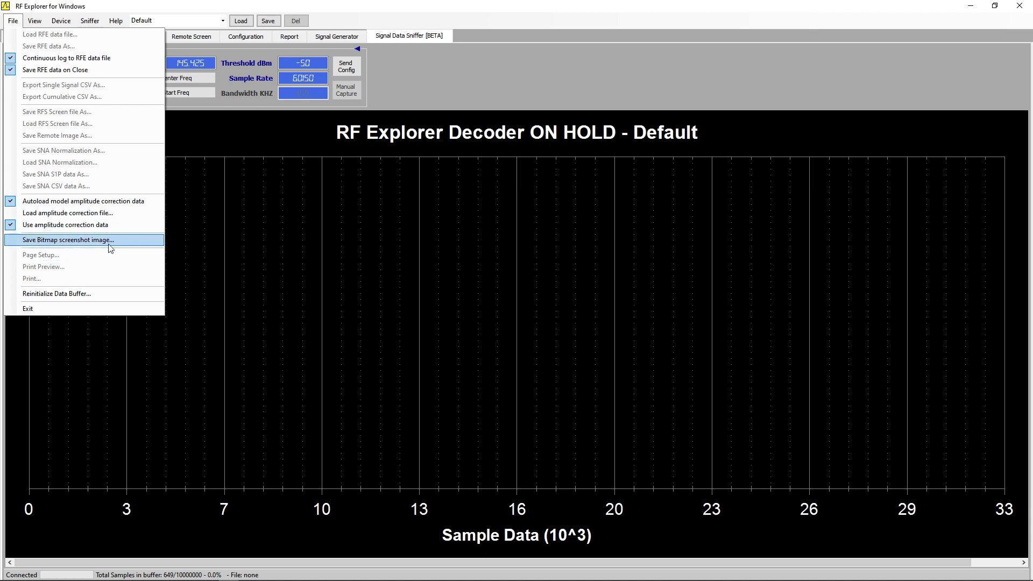
pyautogui.moveTo(39, 22)
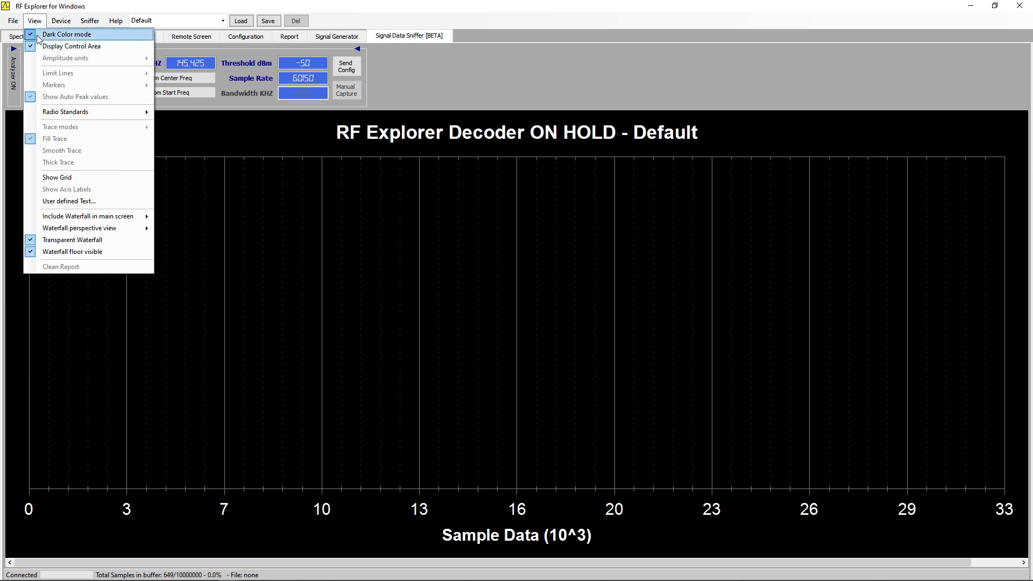
pyautogui.click(33, 37)
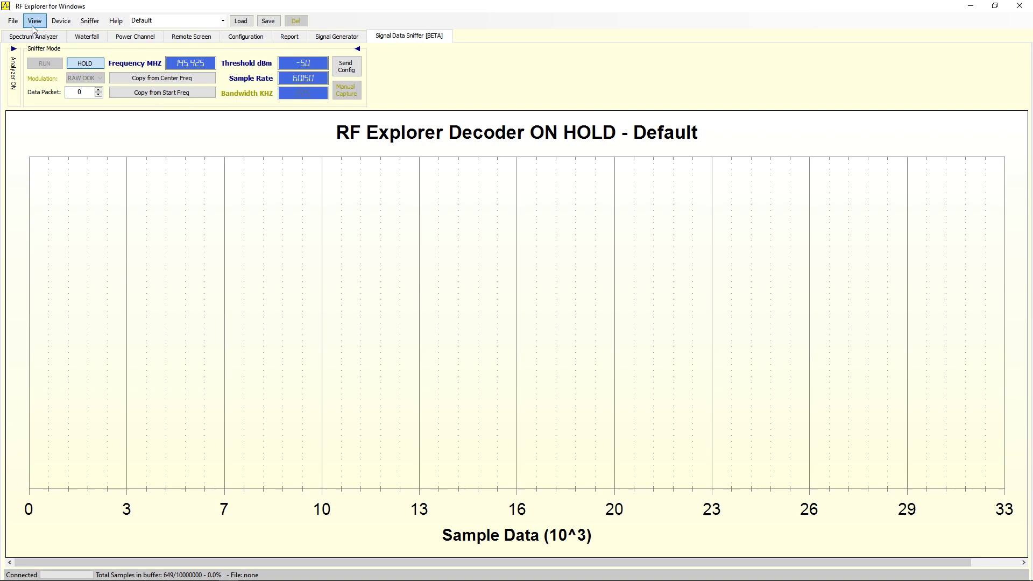
# Hide the Display Control Area to enlarge the chart, then show it again.
pyautogui.click(33, 23)
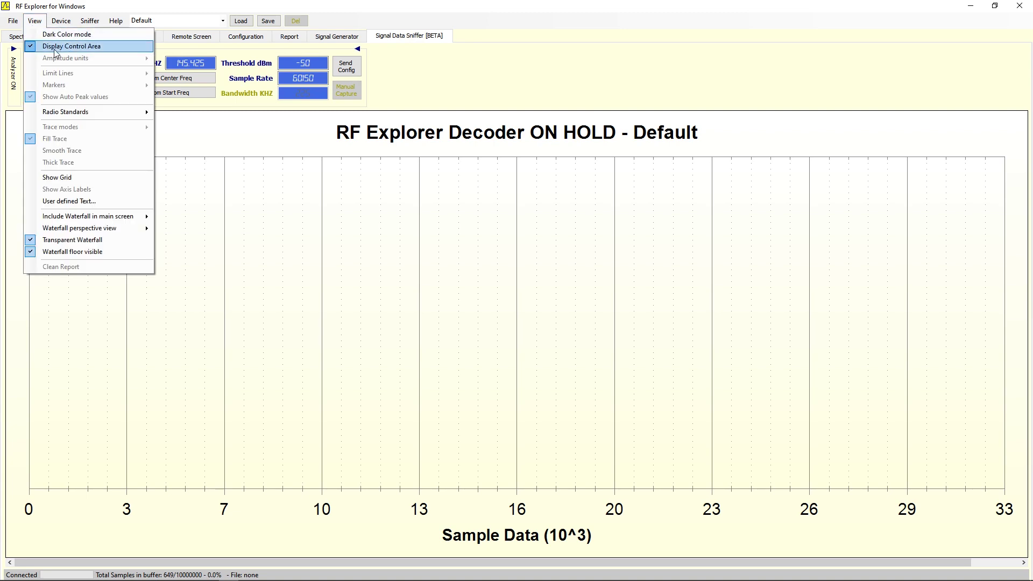
pyautogui.click(37, 47)
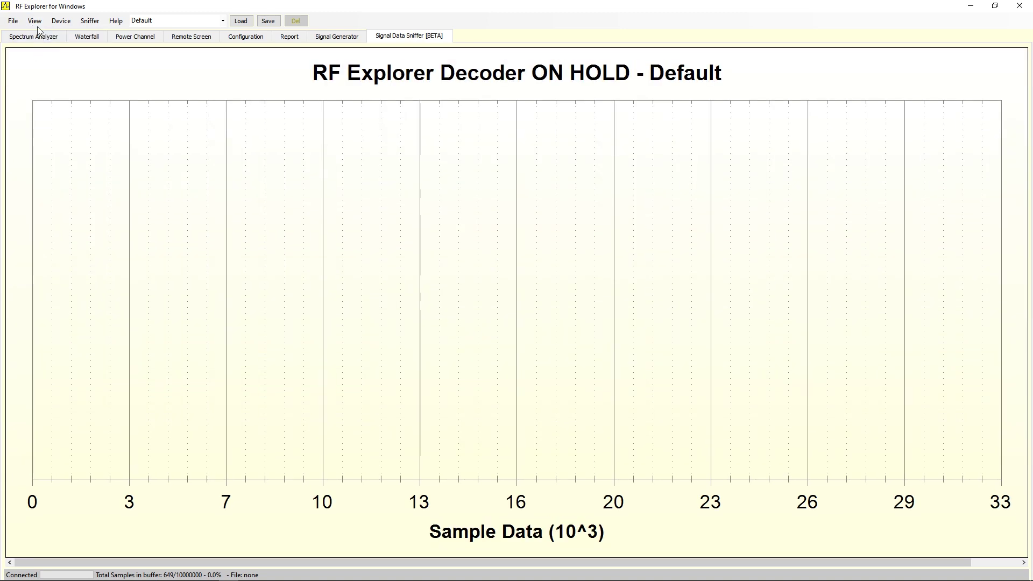
pyautogui.click(35, 22)
pyautogui.click(37, 44)
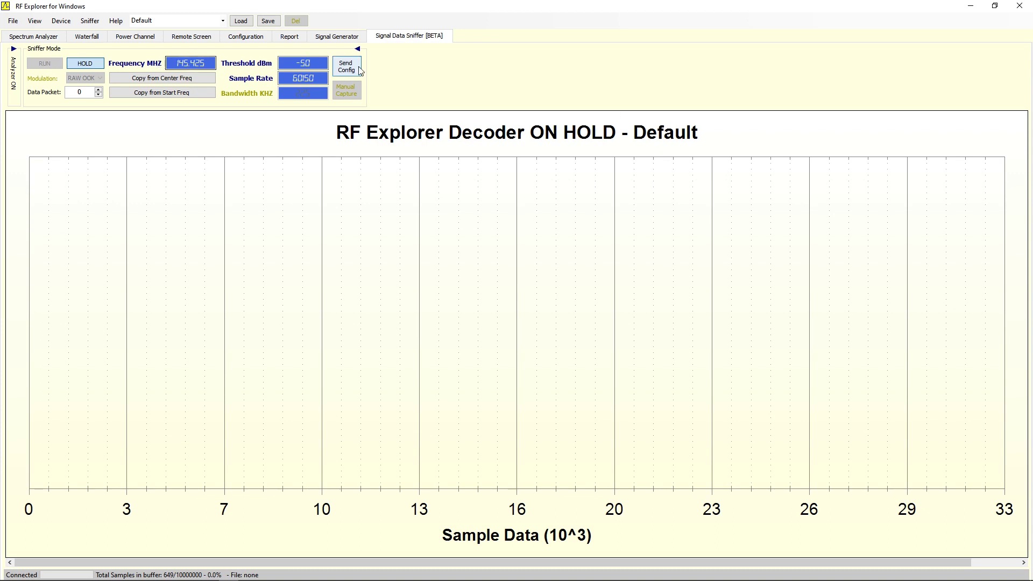
# Turn on the chart grid and align the waterfall to the right of the main chart.
pyautogui.click(40, 26)
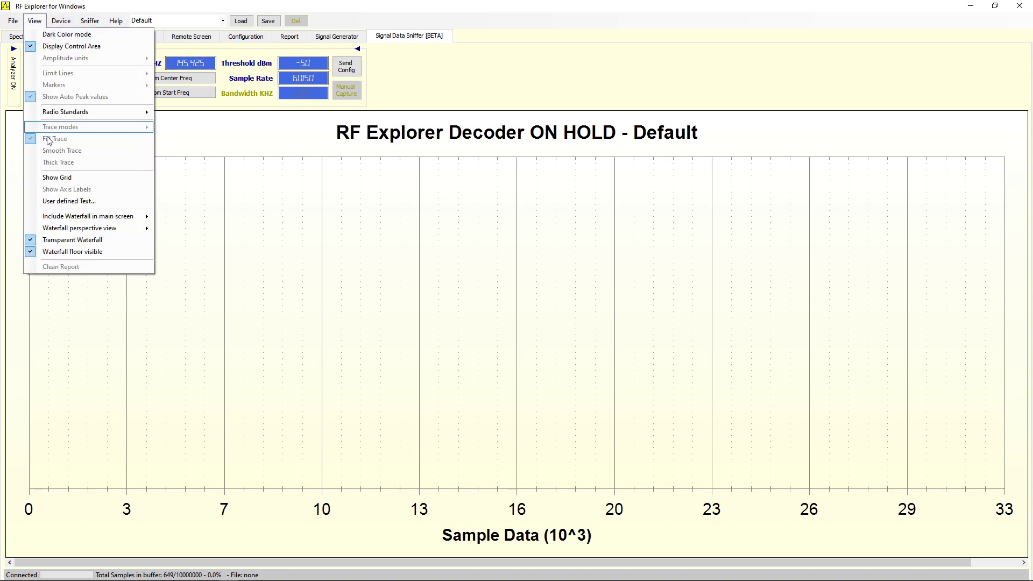
pyautogui.click(48, 177)
pyautogui.click(36, 21)
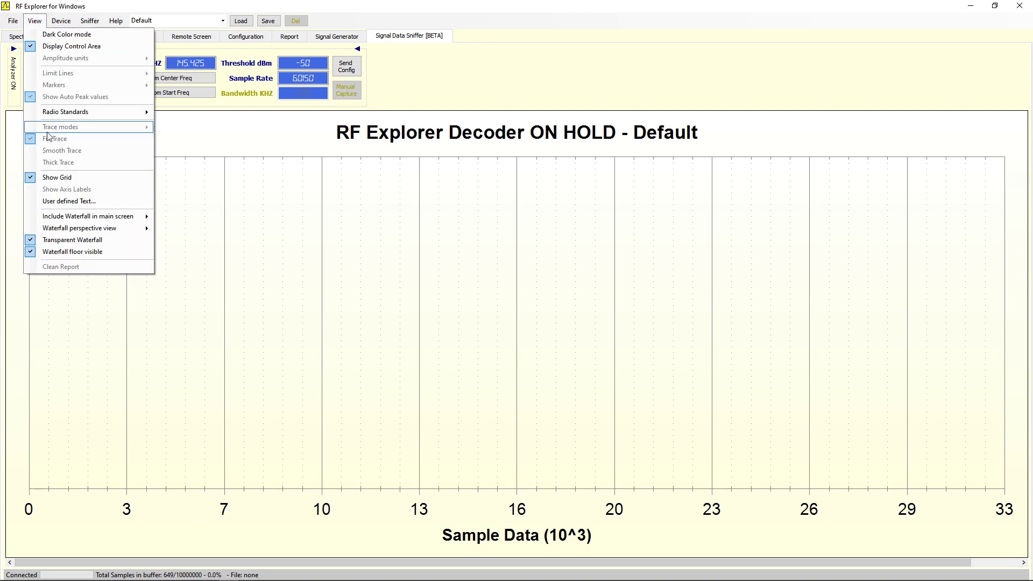
pyautogui.moveTo(117, 221)
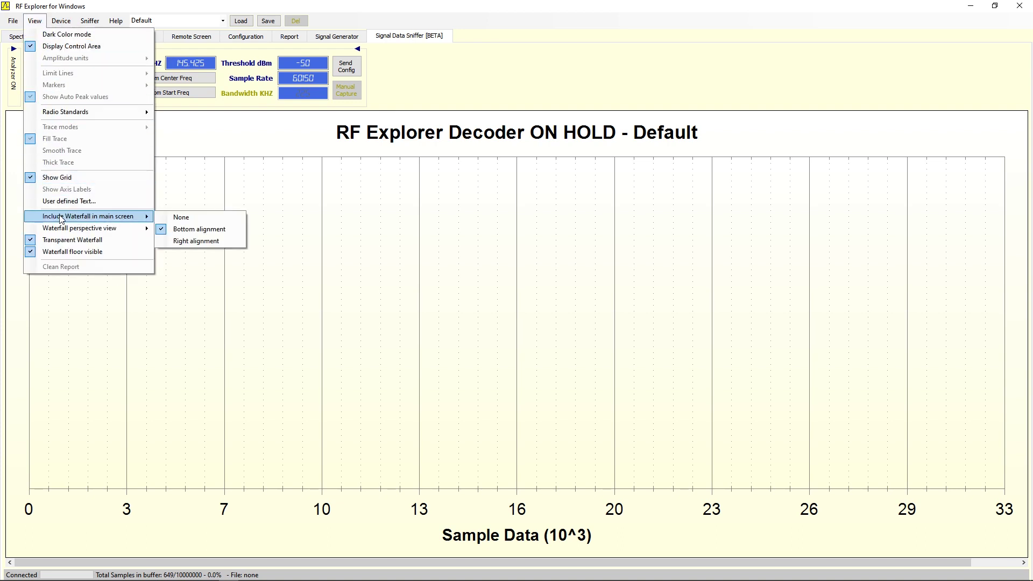
pyautogui.click(186, 242)
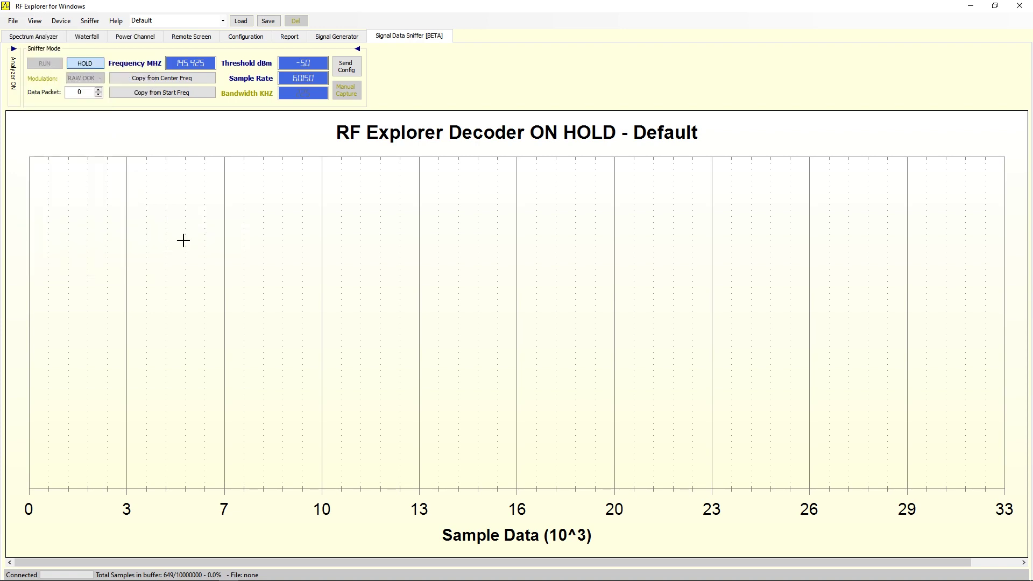
# On the Spectrum Analyzer, restore Dark Color mode and resume live data with RUN.
pyautogui.click(41, 38)
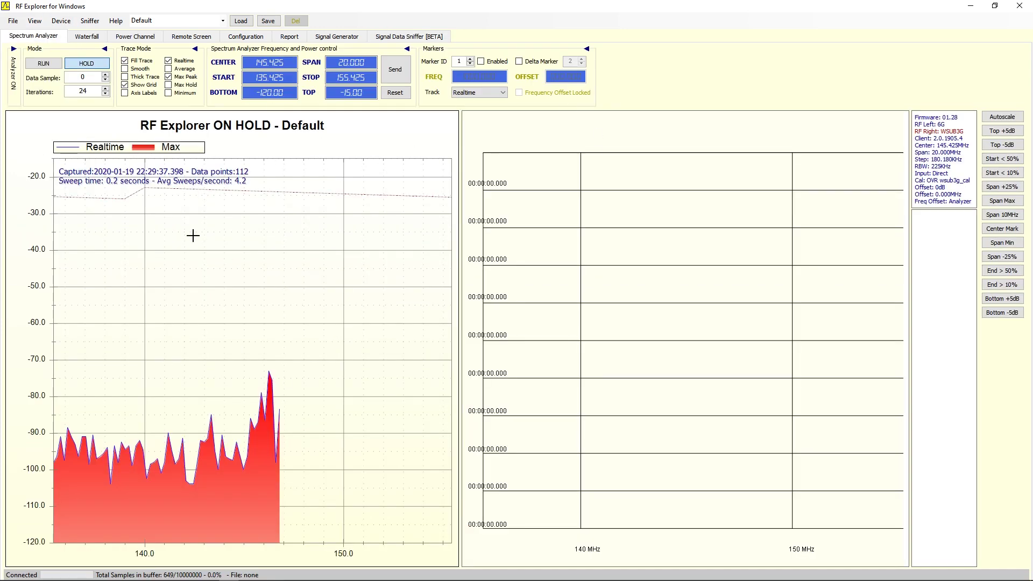
pyautogui.click(34, 21)
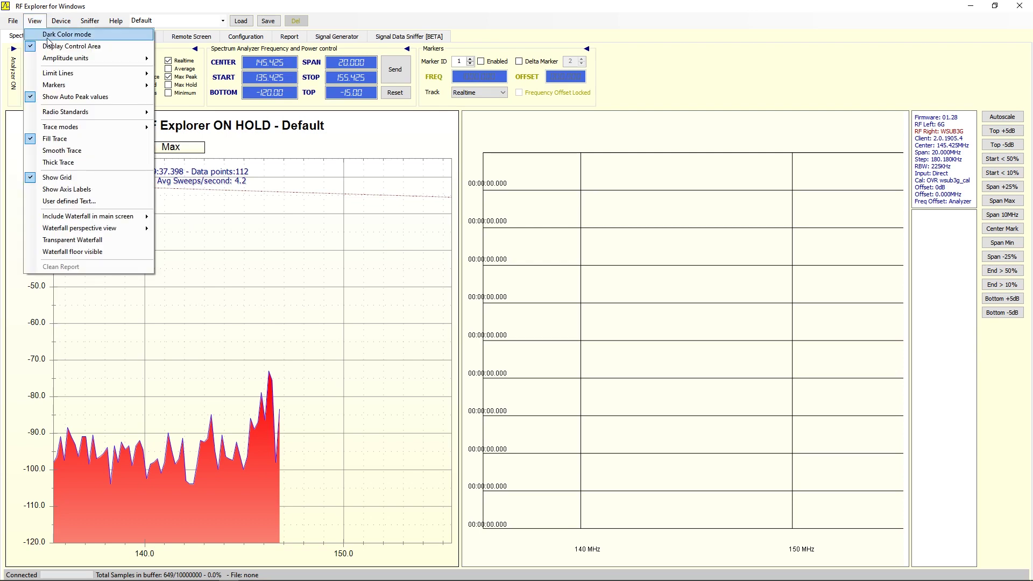
pyautogui.click(48, 35)
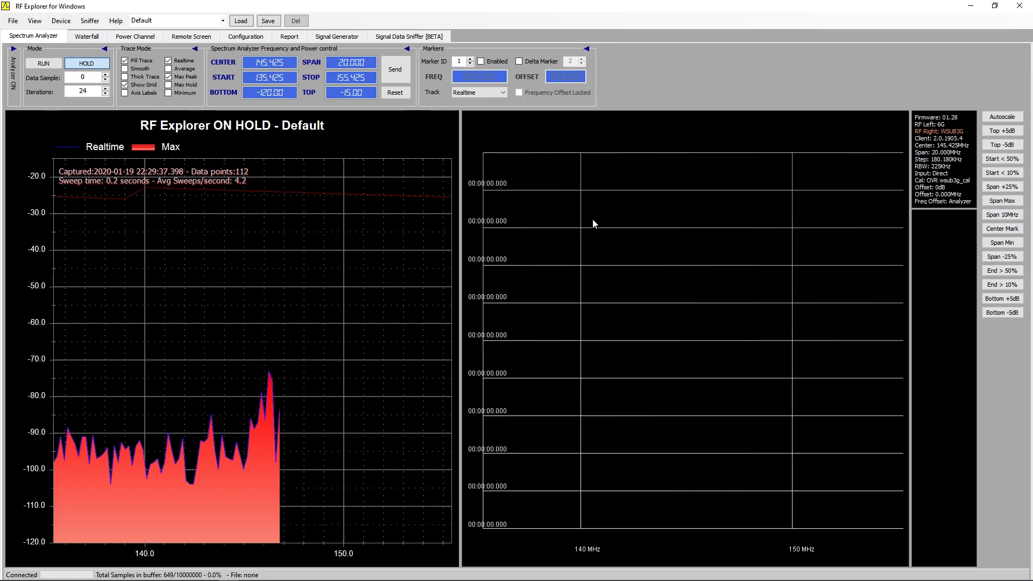
pyautogui.click(44, 64)
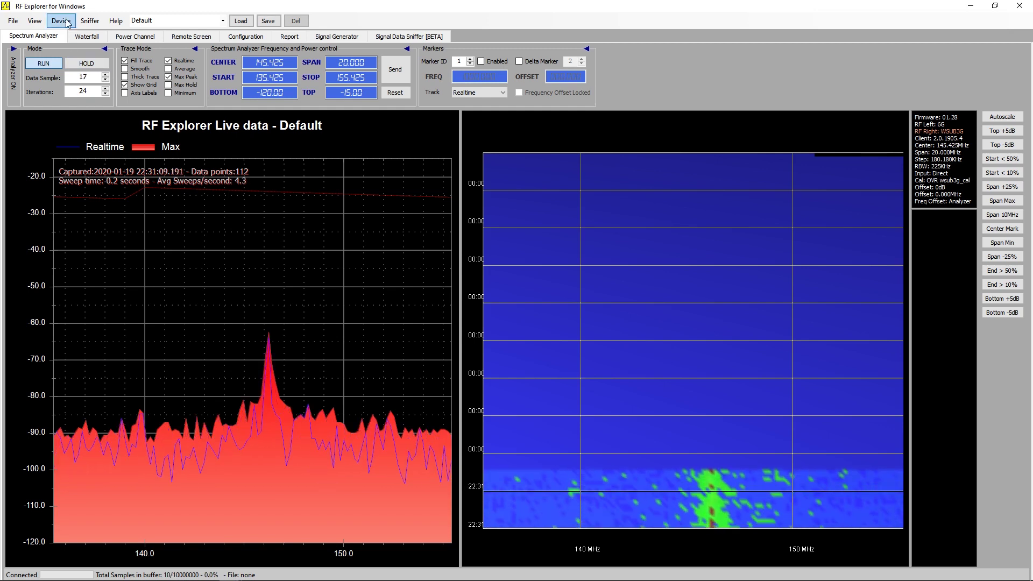
# Browse the Waterfall perspective view options and close the menu without changing anything.
pyautogui.click(42, 27)
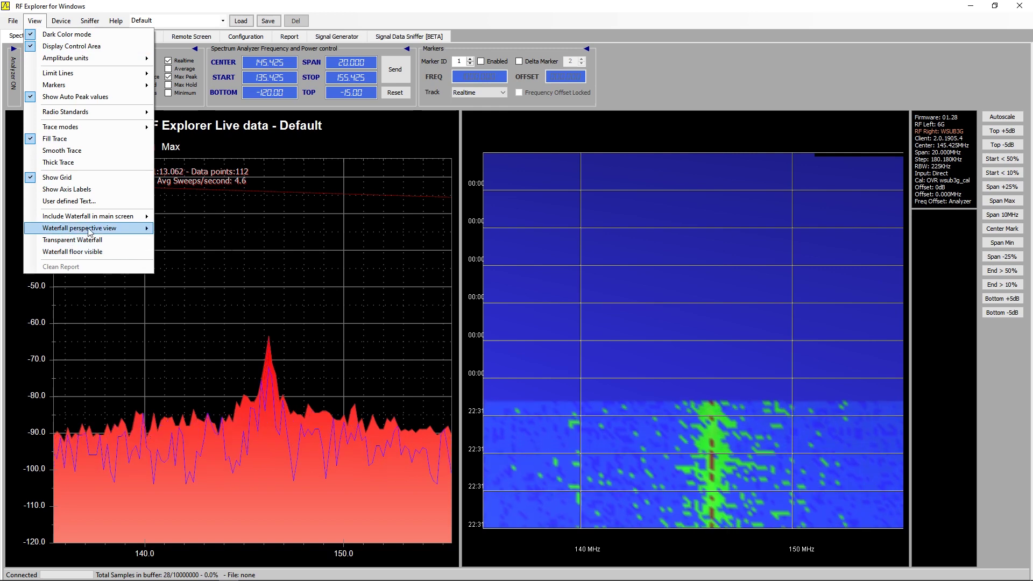
pyautogui.moveTo(93, 231)
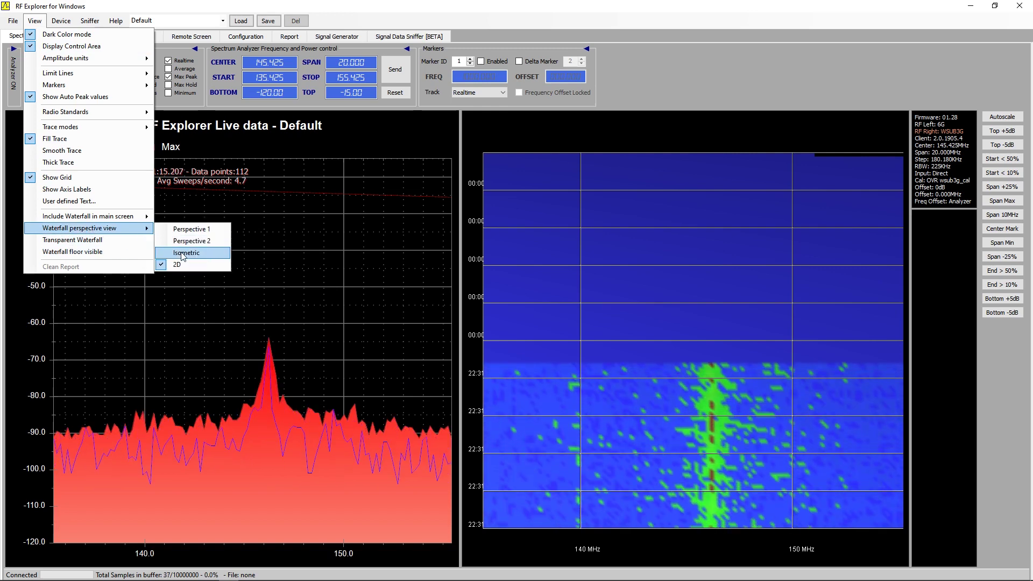
pyautogui.click(187, 16)
# On the Waterfall tab, try the Perspective 2 and then the Isometric viewpoints.
pyautogui.click(86, 36)
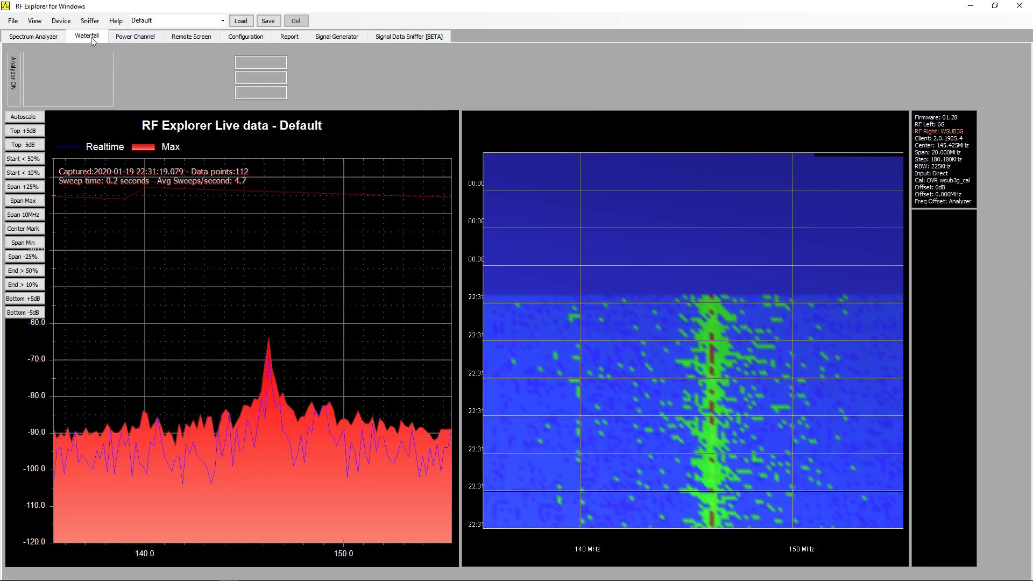
pyautogui.click(35, 20)
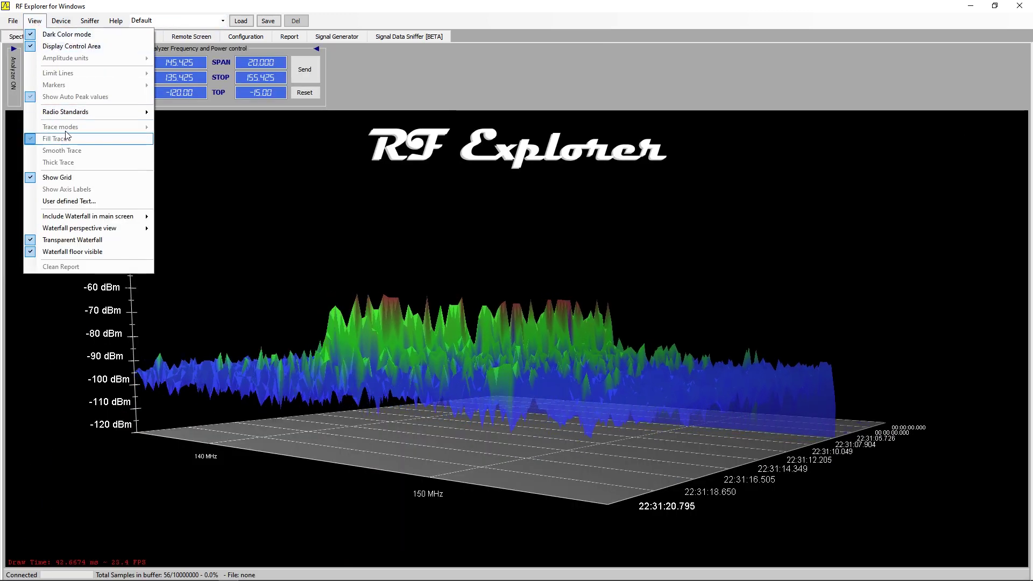
pyautogui.moveTo(130, 228)
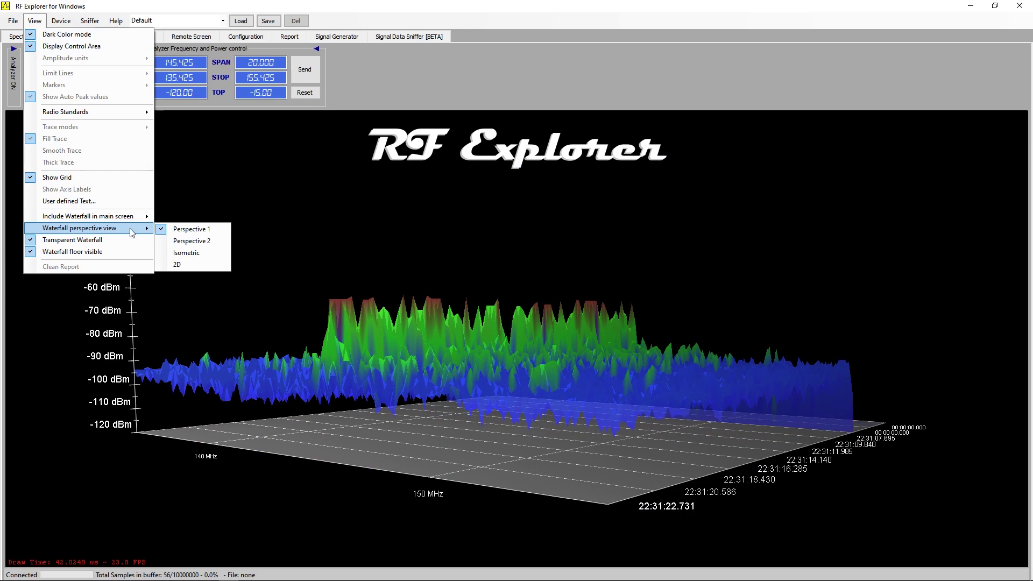
pyautogui.click(183, 242)
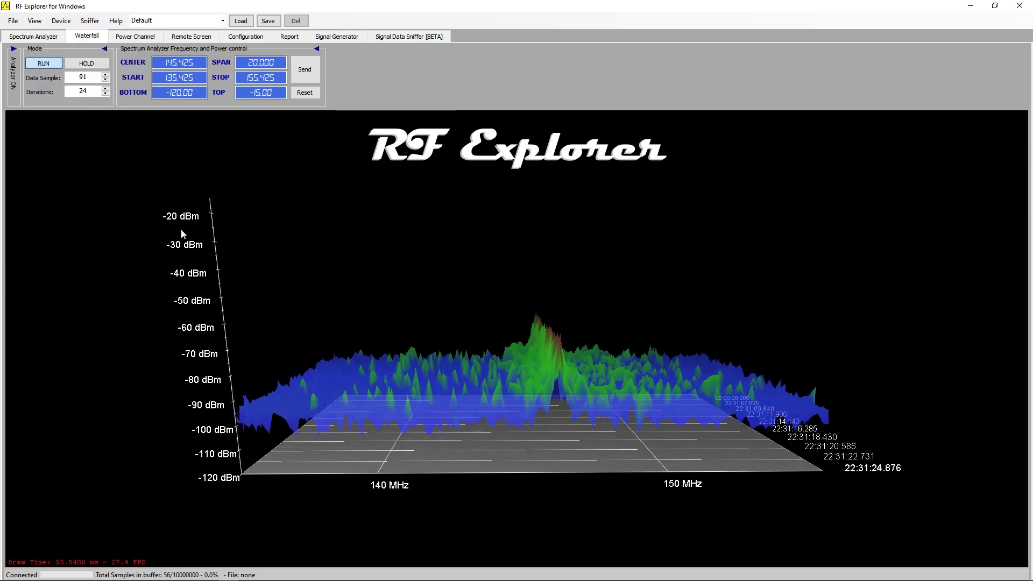
pyautogui.click(34, 20)
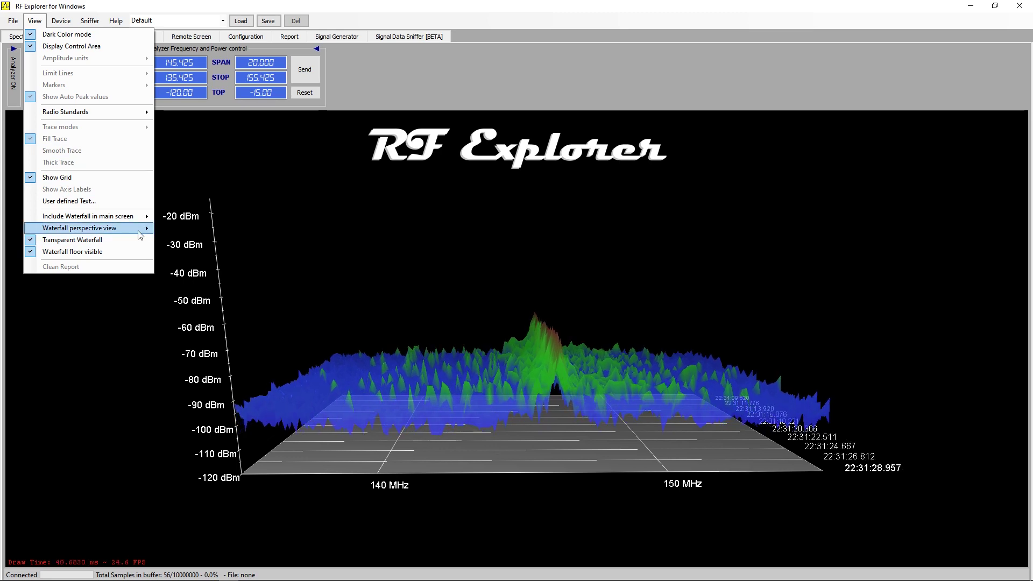
pyautogui.moveTo(150, 231)
pyautogui.click(186, 253)
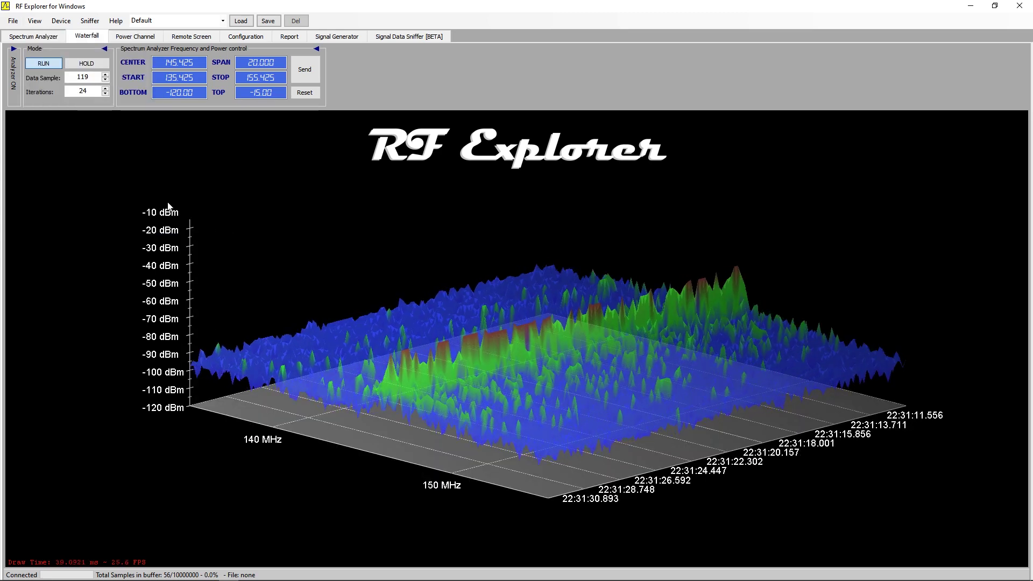
# Briefly flatten the waterfall to 2D, then return it to a 3D perspective view.
pyautogui.click(34, 20)
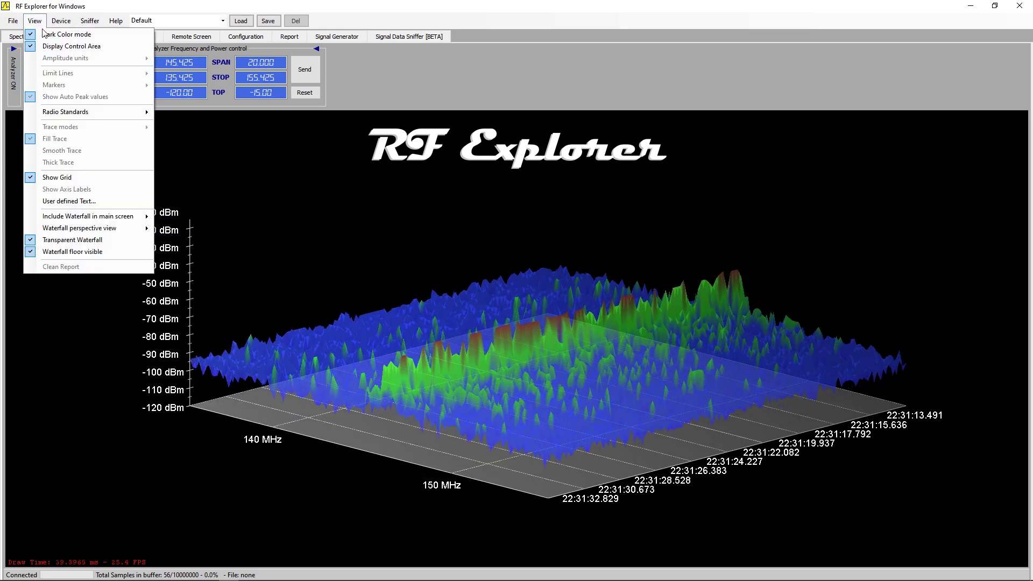
pyautogui.moveTo(134, 228)
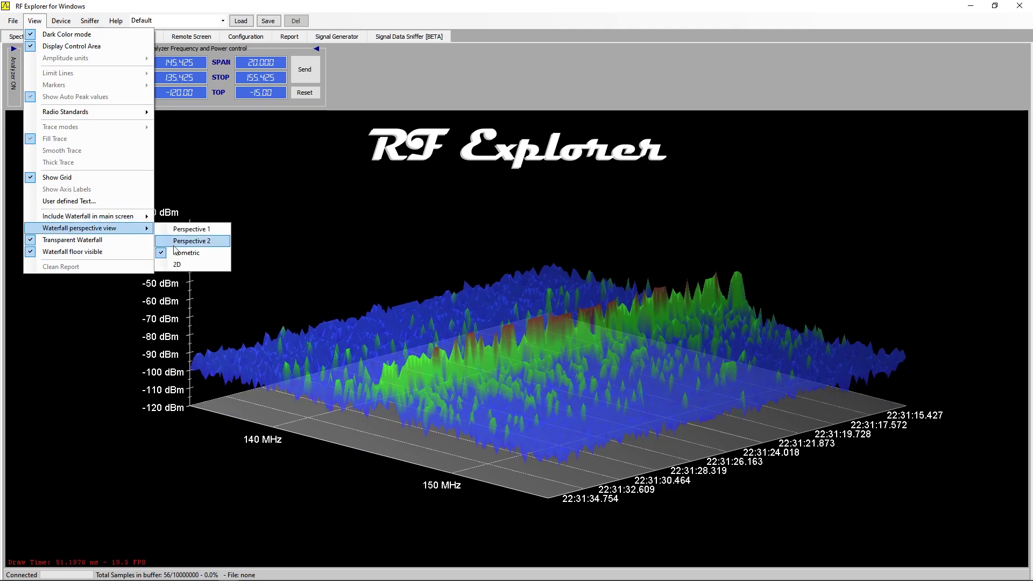
pyautogui.click(179, 264)
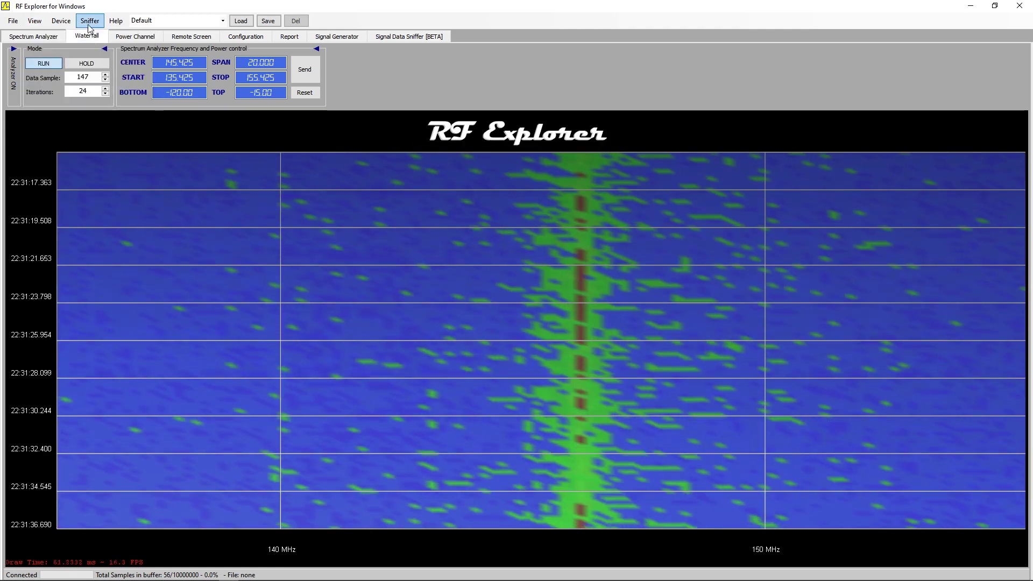
pyautogui.click(34, 21)
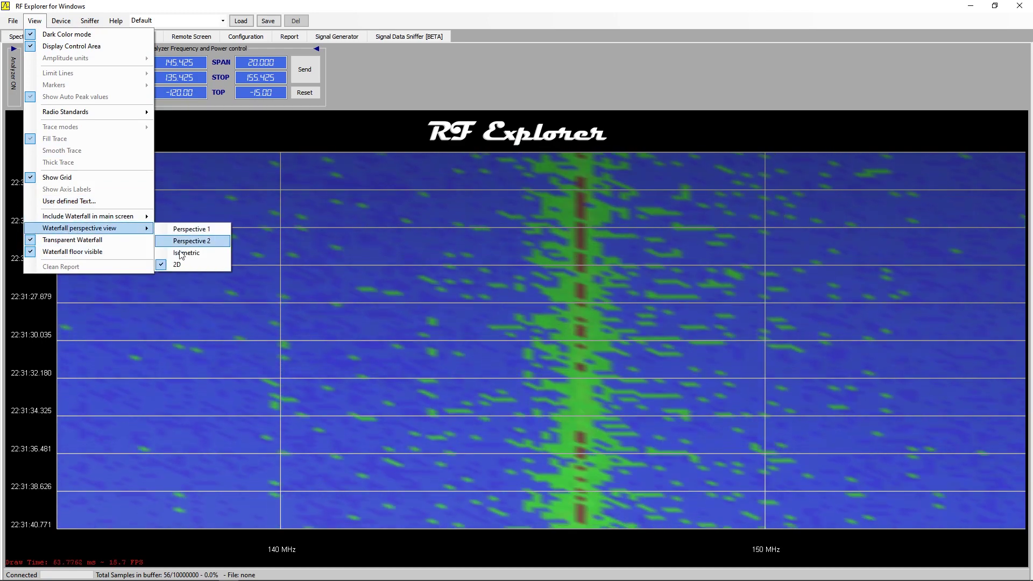
pyautogui.click(159, 251)
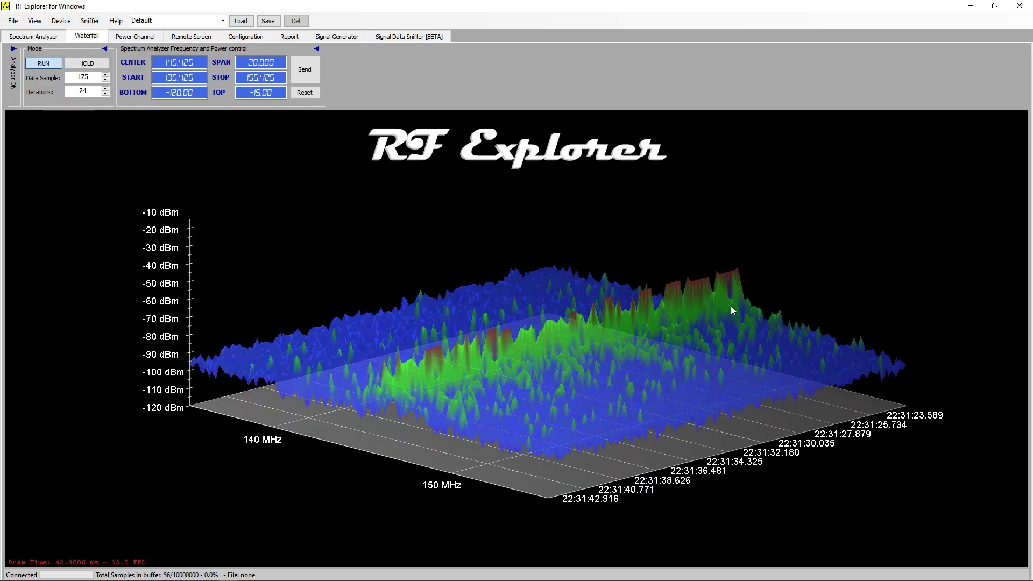
pyautogui.click(37, 24)
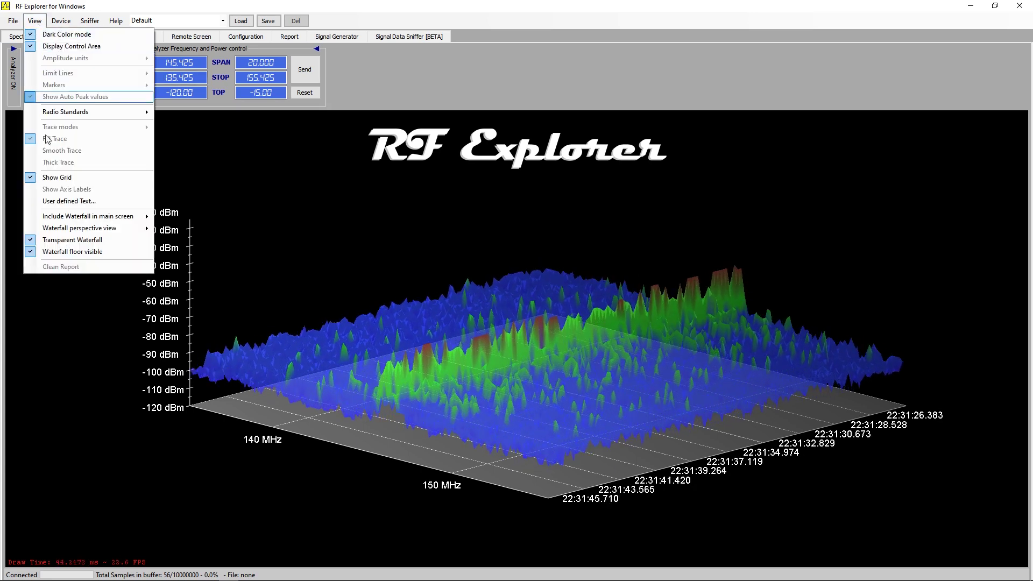
pyautogui.click(32, 252)
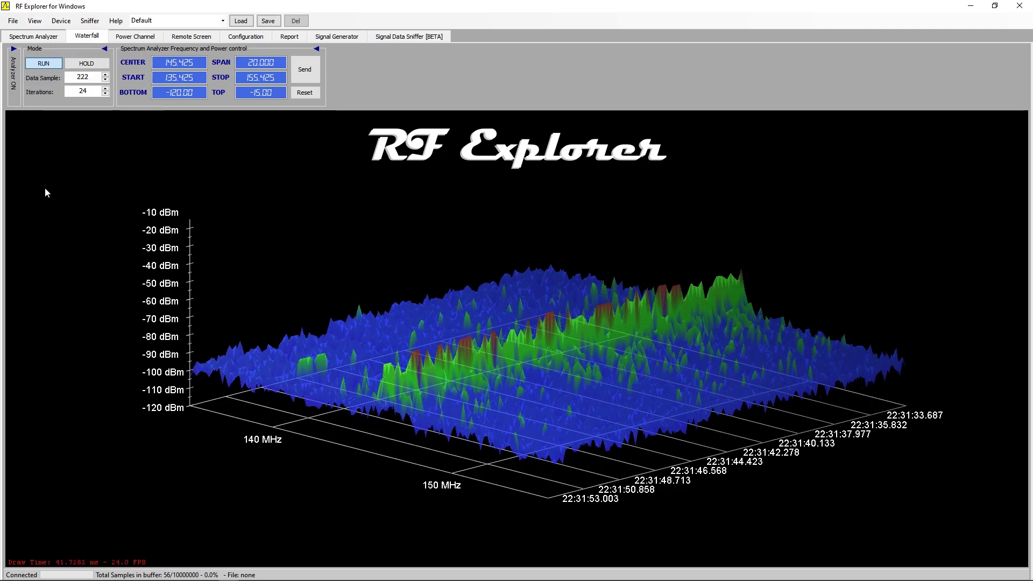
pyautogui.click(34, 20)
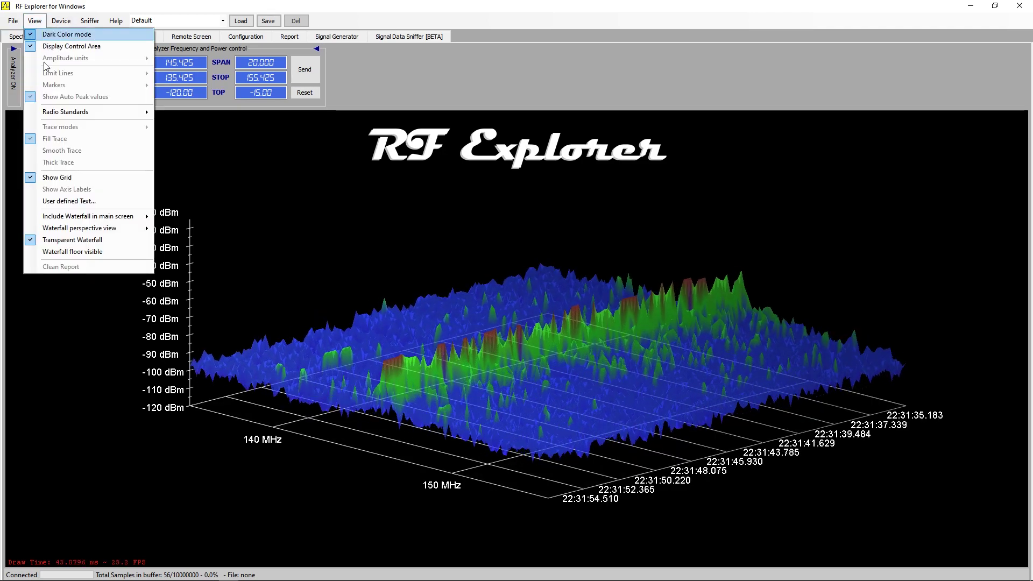
pyautogui.click(43, 252)
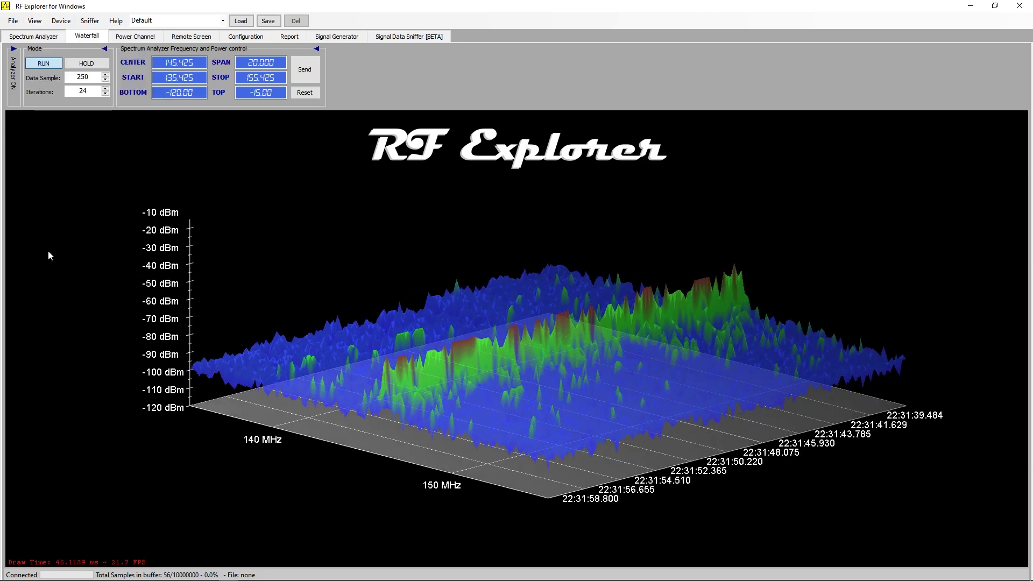
pyautogui.click(34, 20)
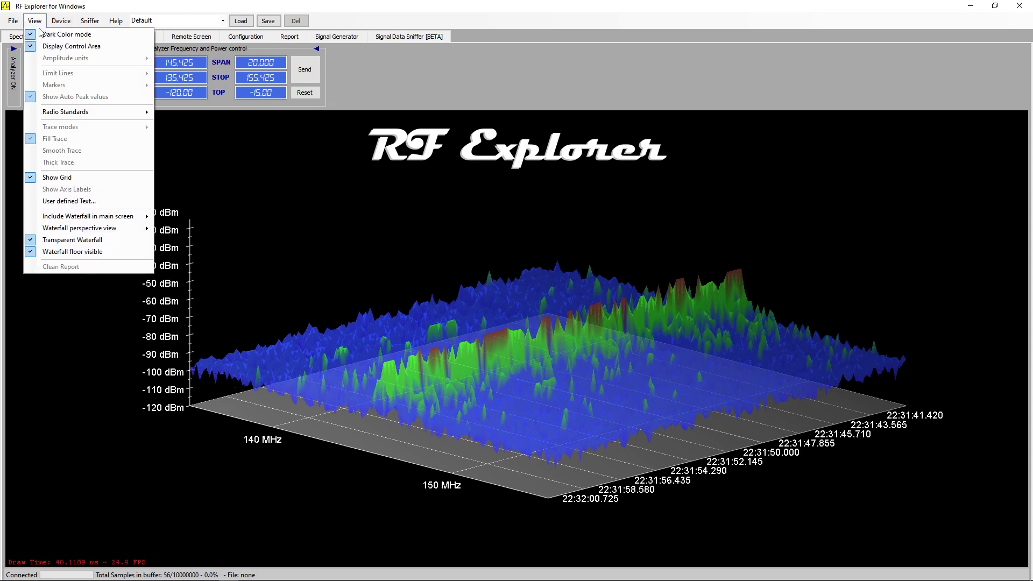
pyautogui.click(31, 241)
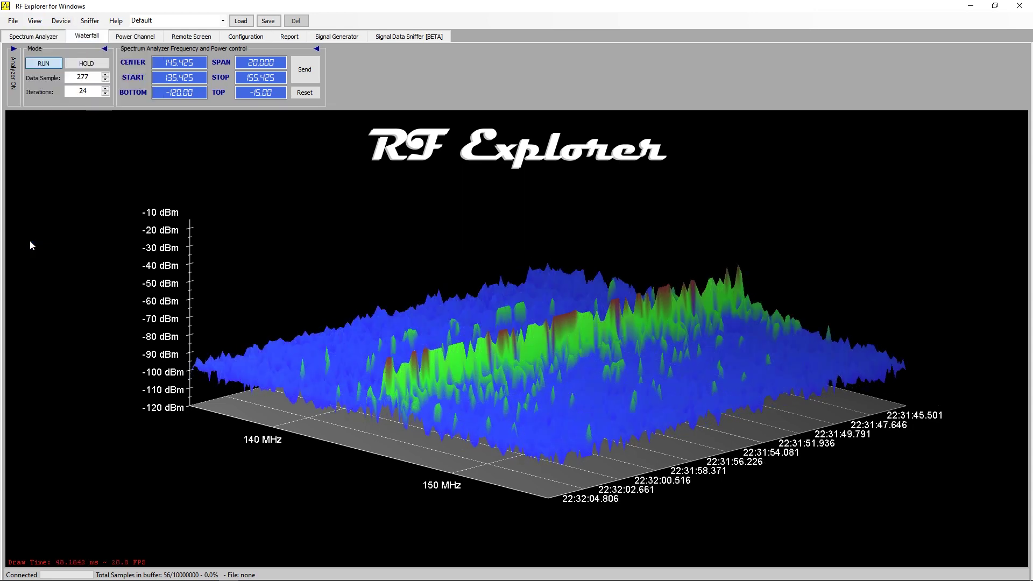
pyautogui.click(34, 22)
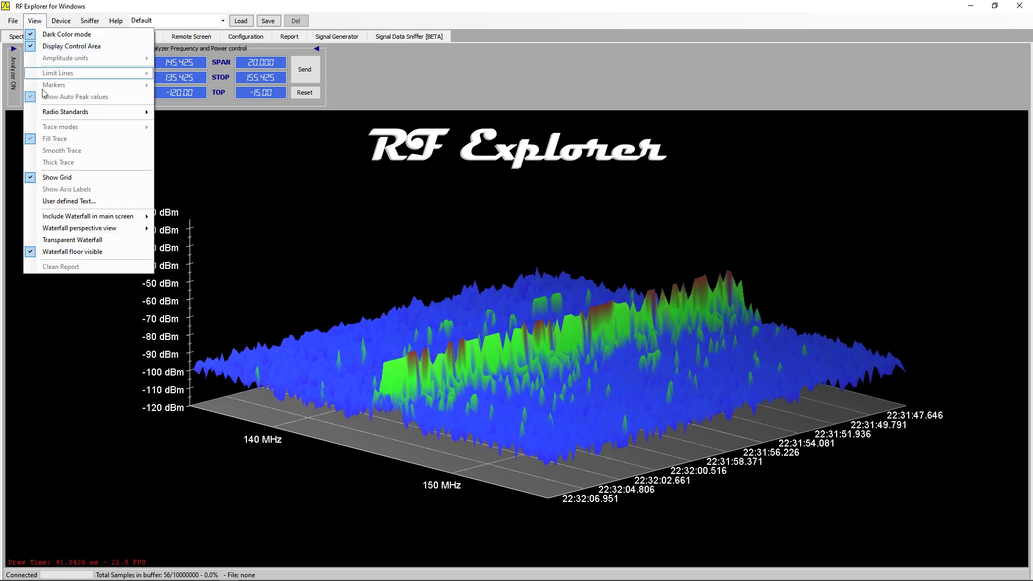
pyautogui.click(33, 240)
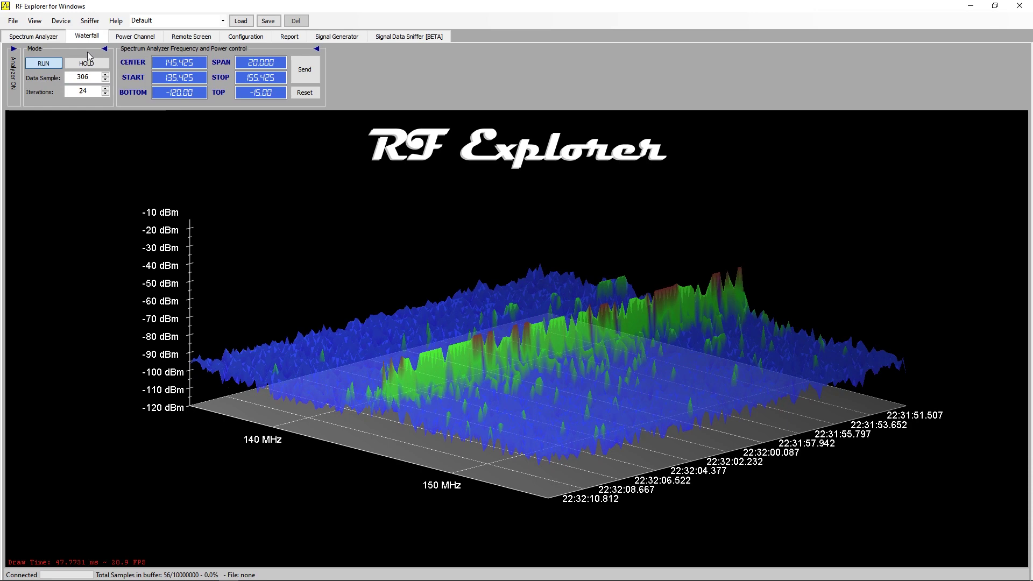
pyautogui.click(35, 21)
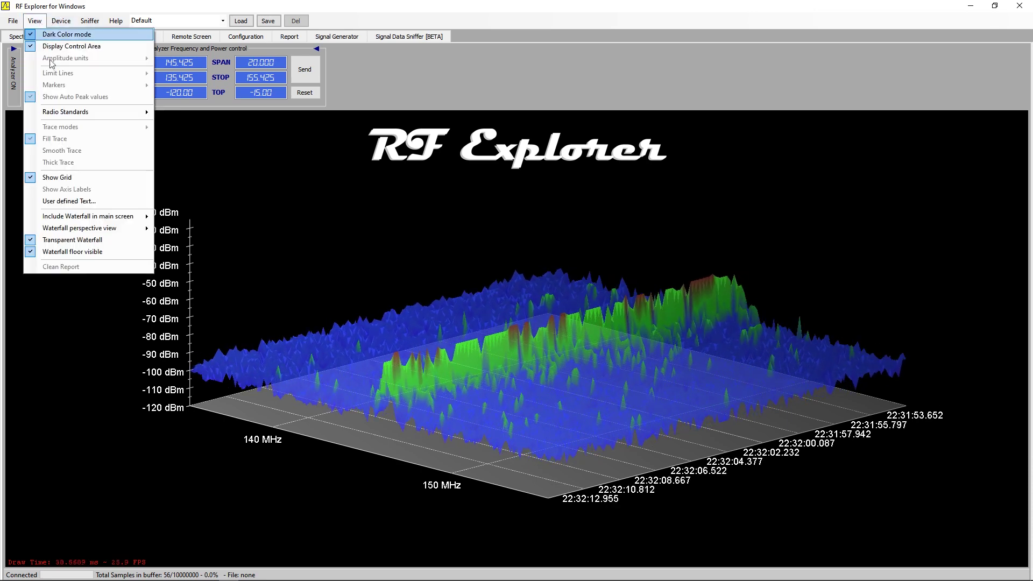
pyautogui.moveTo(61, 25)
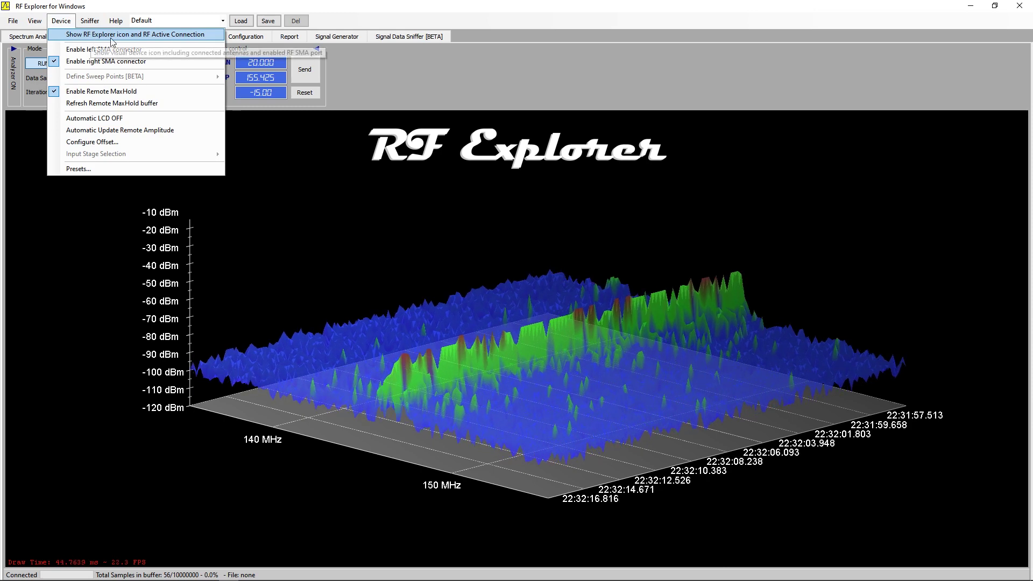
# Toggle the Show RF Explorer icon option and go to the Spectrum Analyzer page.
pyautogui.click(67, 36)
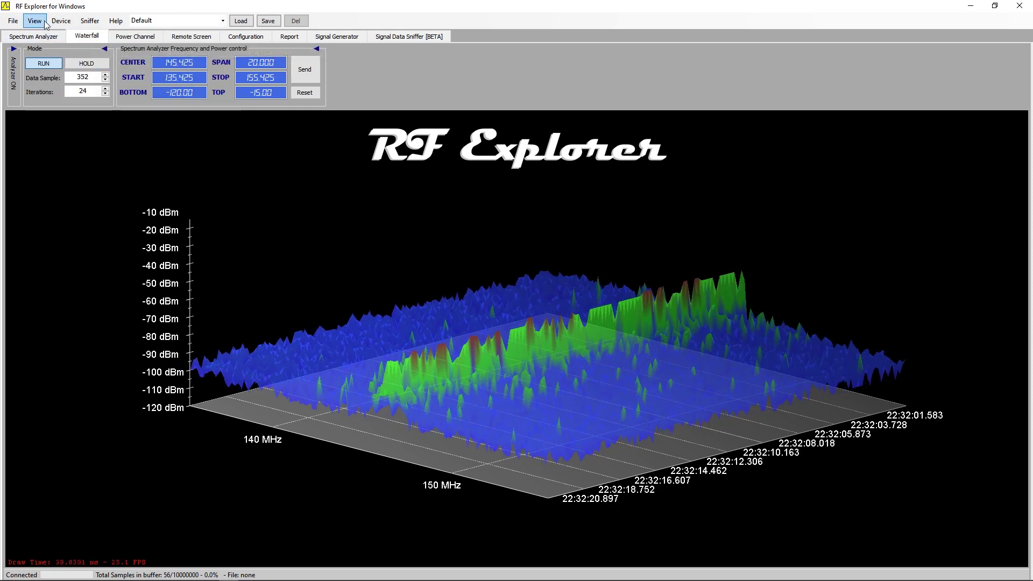
pyautogui.click(45, 22)
pyautogui.moveTo(61, 22)
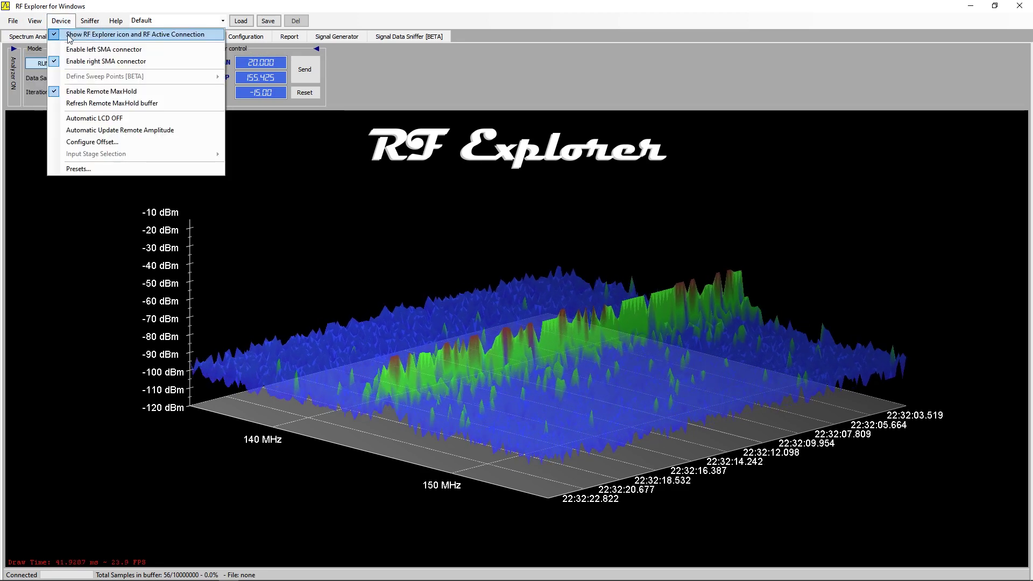
pyautogui.click(59, 40)
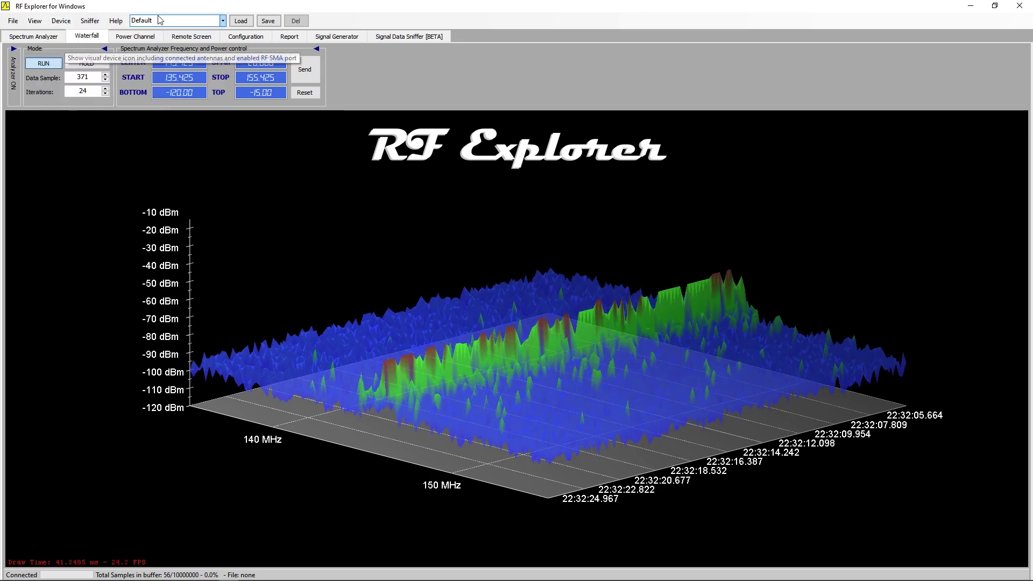
pyautogui.click(57, 38)
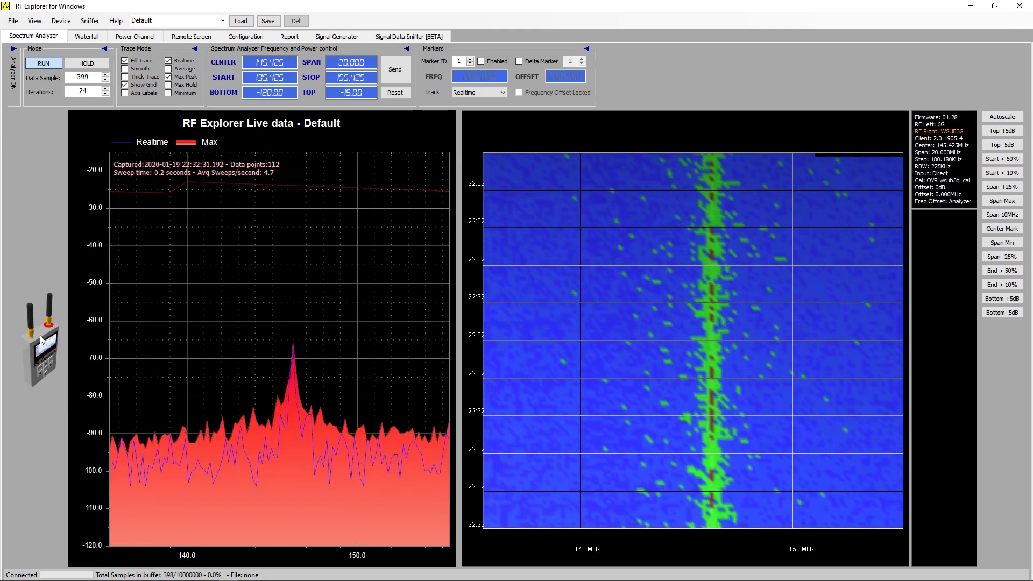
# Hide the RF Explorer icon and active connection to widen the graph, then show them again.
pyautogui.click(61, 21)
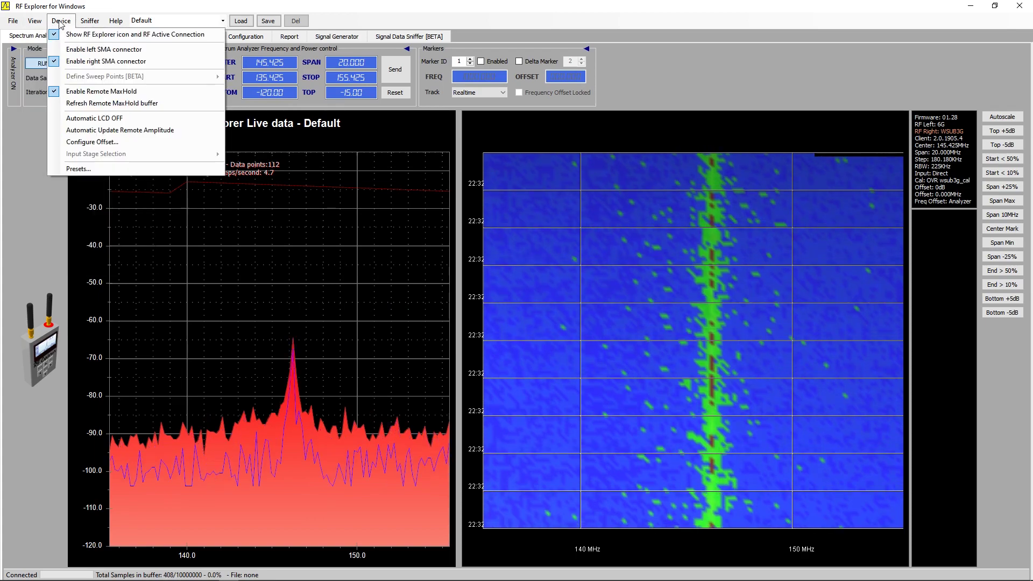
pyautogui.click(60, 35)
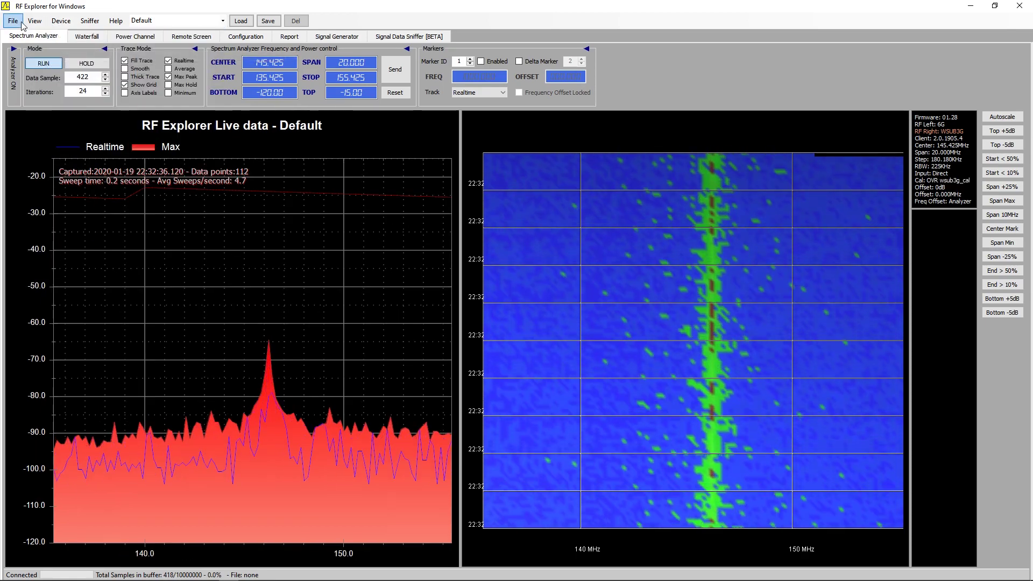
pyautogui.click(34, 21)
pyautogui.moveTo(60, 21)
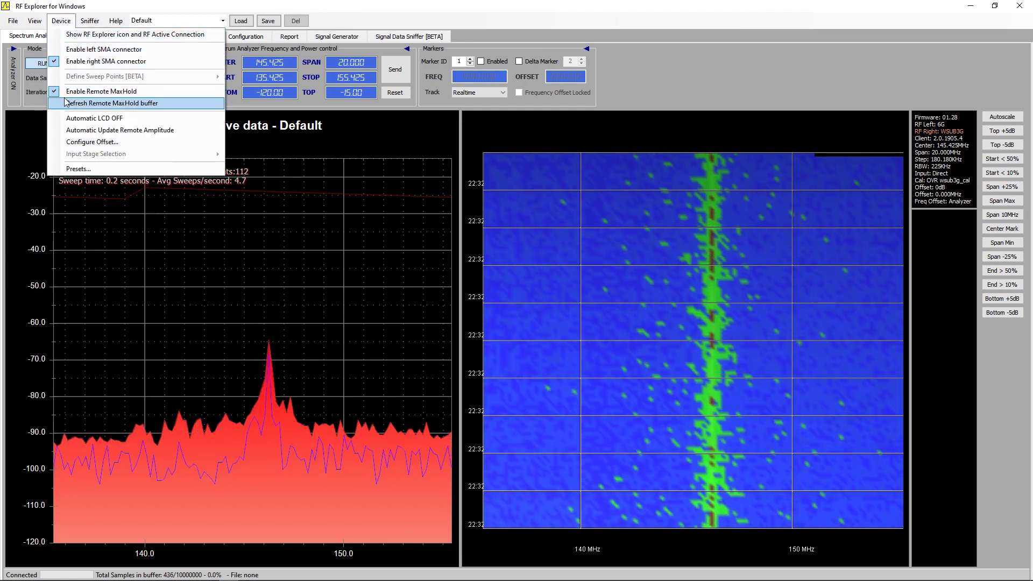
pyautogui.click(59, 34)
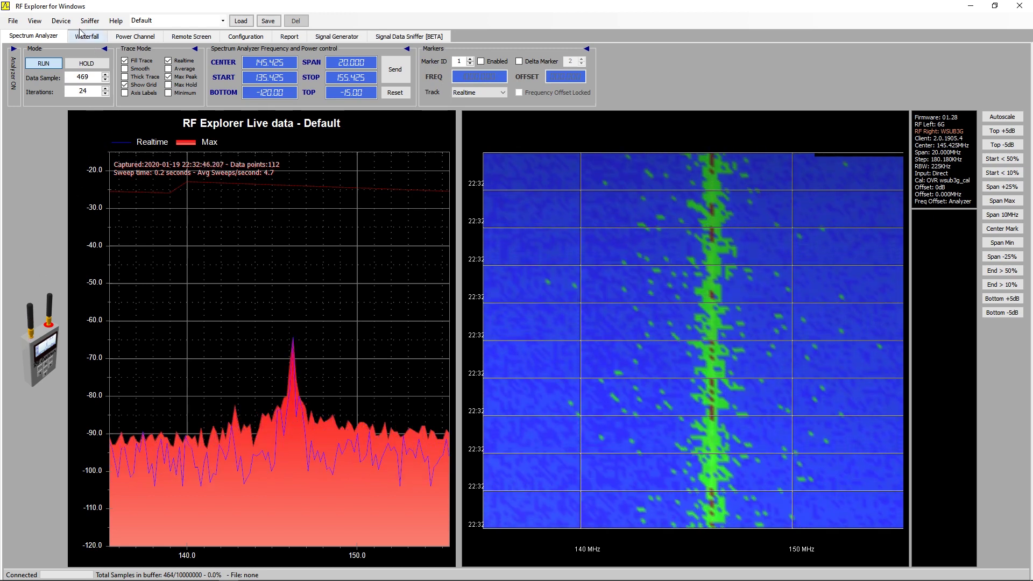
pyautogui.click(43, 27)
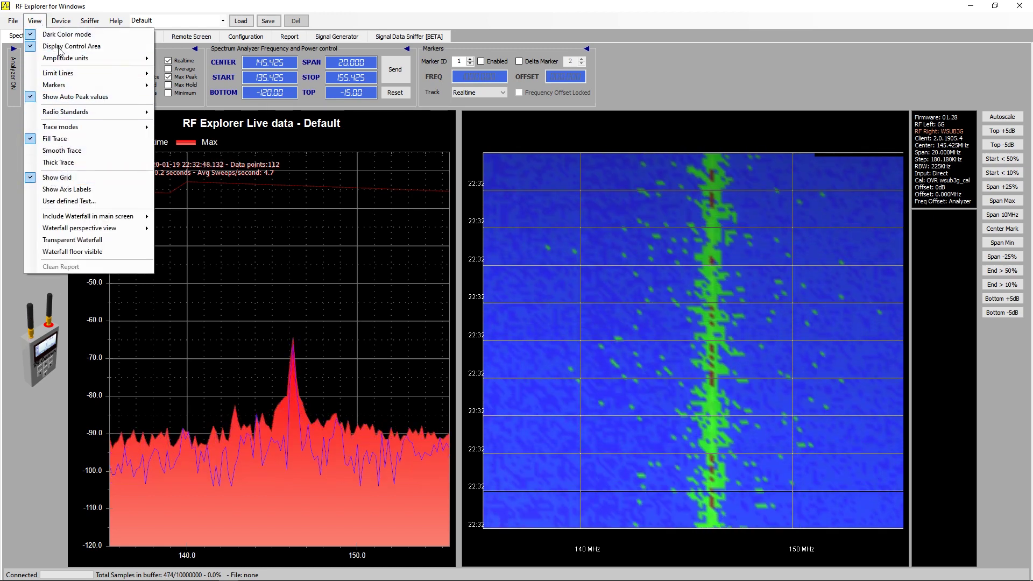
# Enable the left SMA connector to sweep 4850–5449.999 MHz centred on 5150 MHz.
pyautogui.moveTo(61, 21)
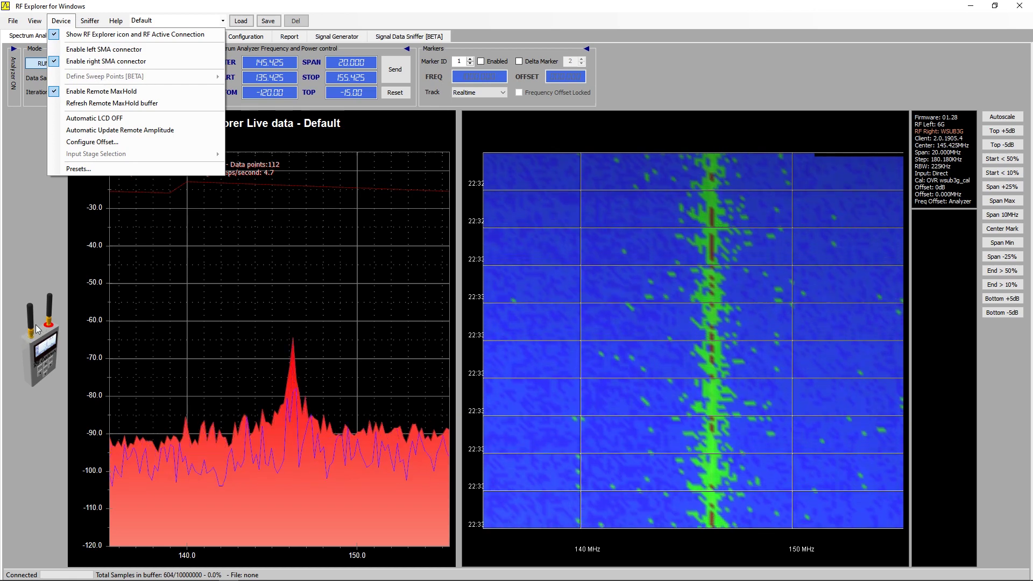
pyautogui.click(59, 49)
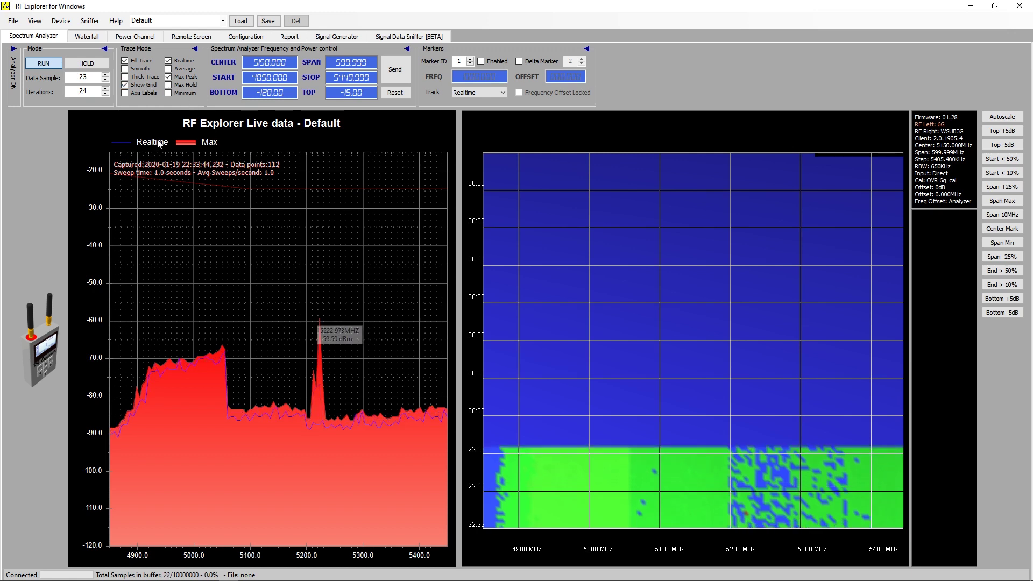
# Turn on Automatic LCD OFF in the Device menu and reopen it to confirm it's checked.
pyautogui.click(50, 24)
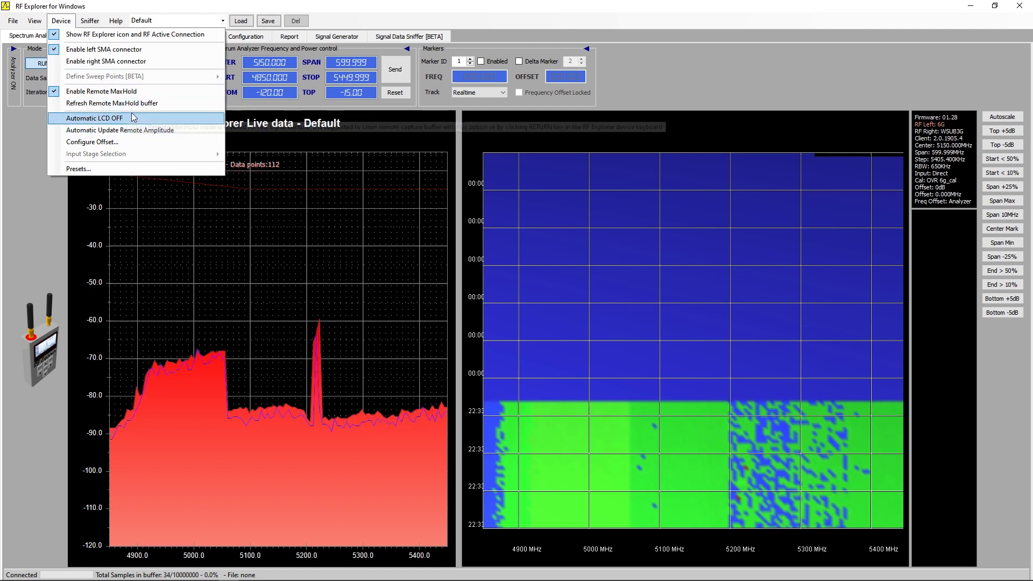
pyautogui.click(58, 121)
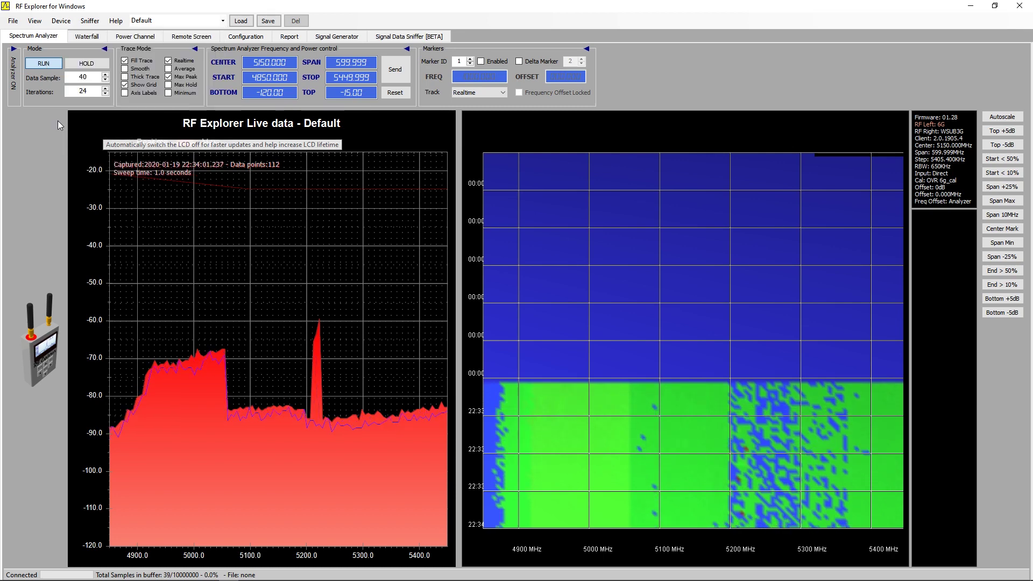
pyautogui.click(61, 23)
pyautogui.click(61, 23)
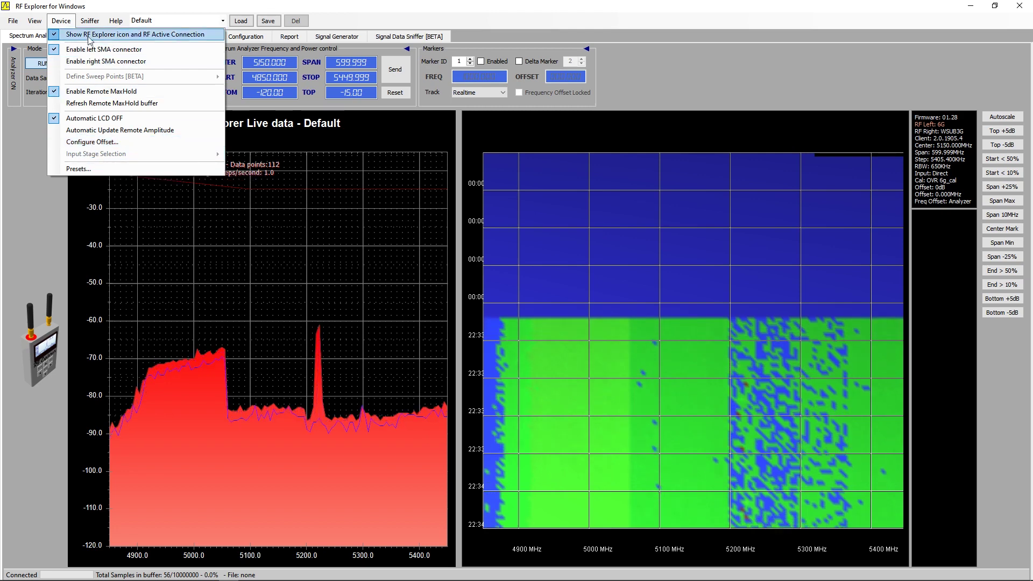
pyautogui.moveTo(90, 22)
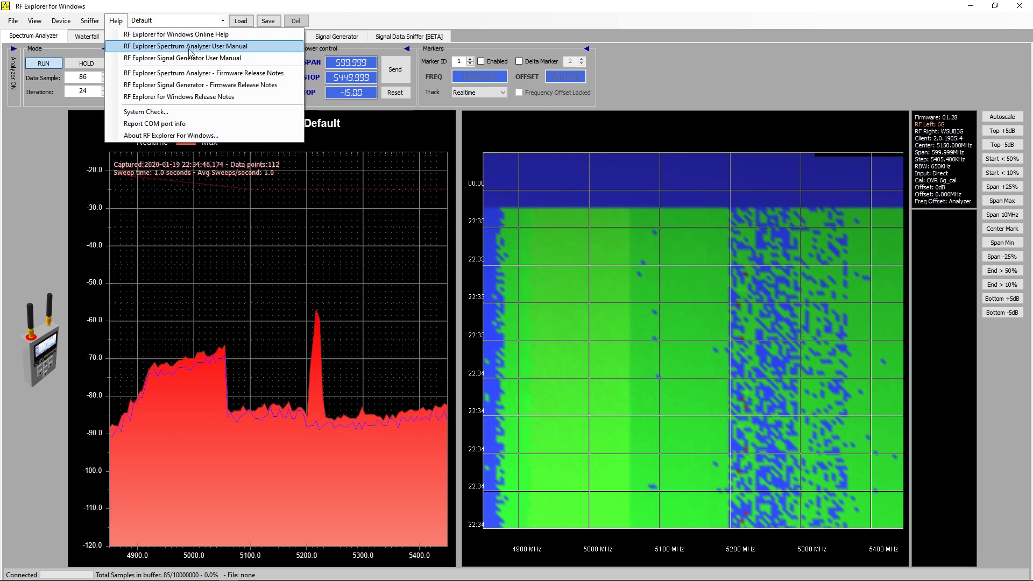
pyautogui.click(154, 20)
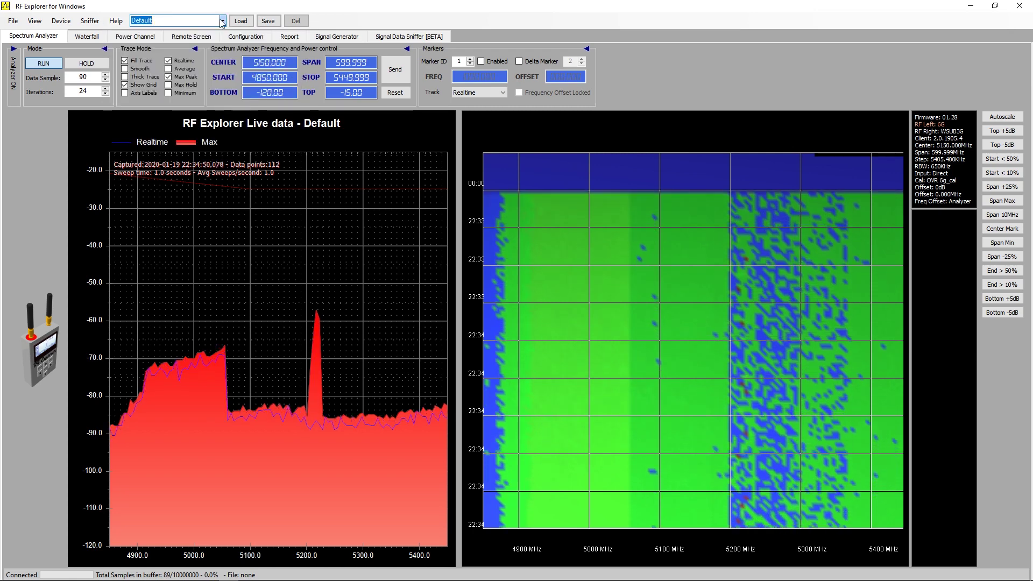